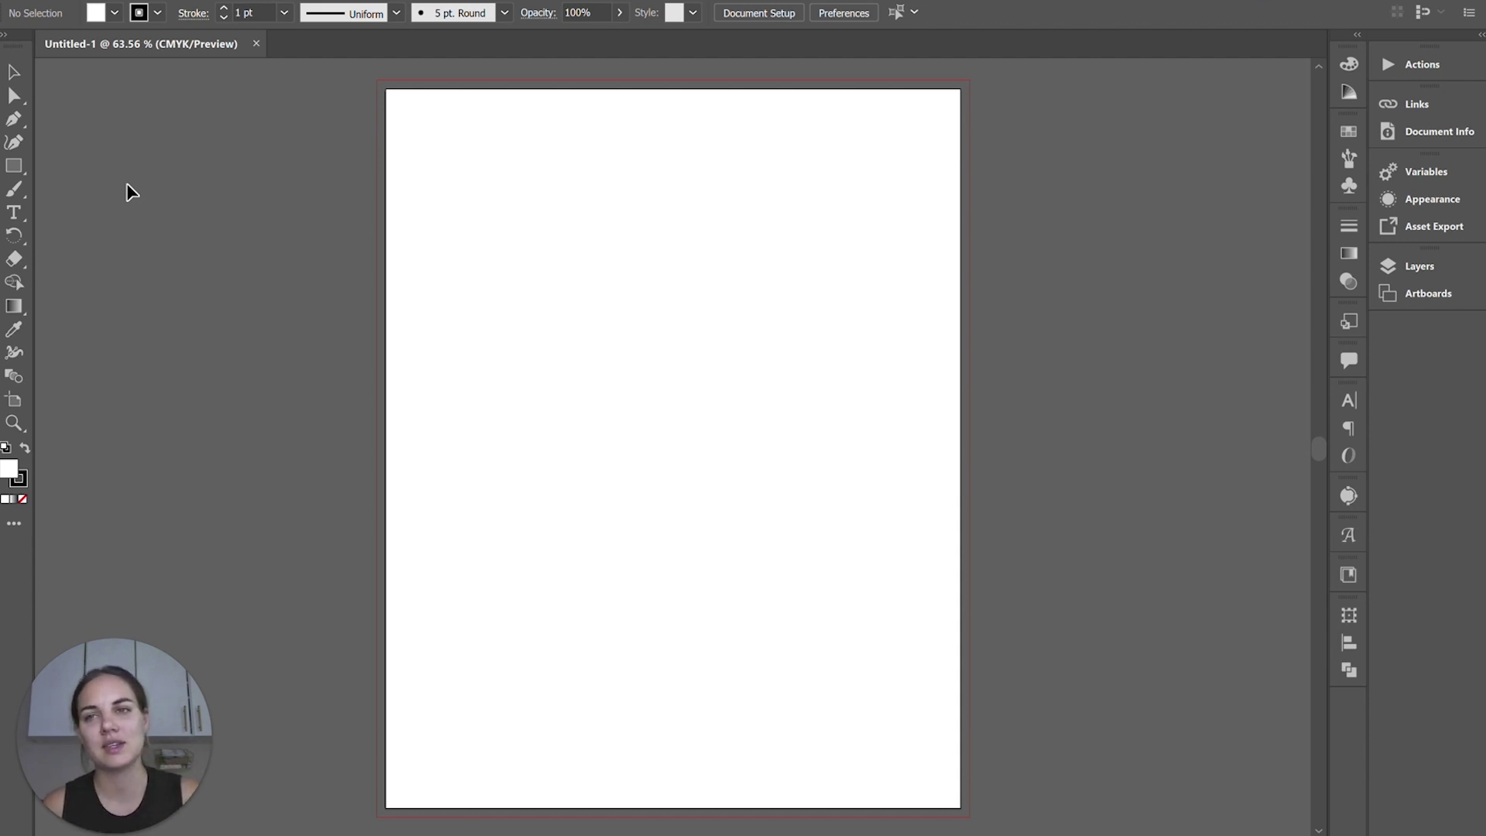
# - Choose the Pen Tool from the pen tool group in the toolbar
pyautogui.moveTo(13, 117); pyautogui.dragTo(70, 118)
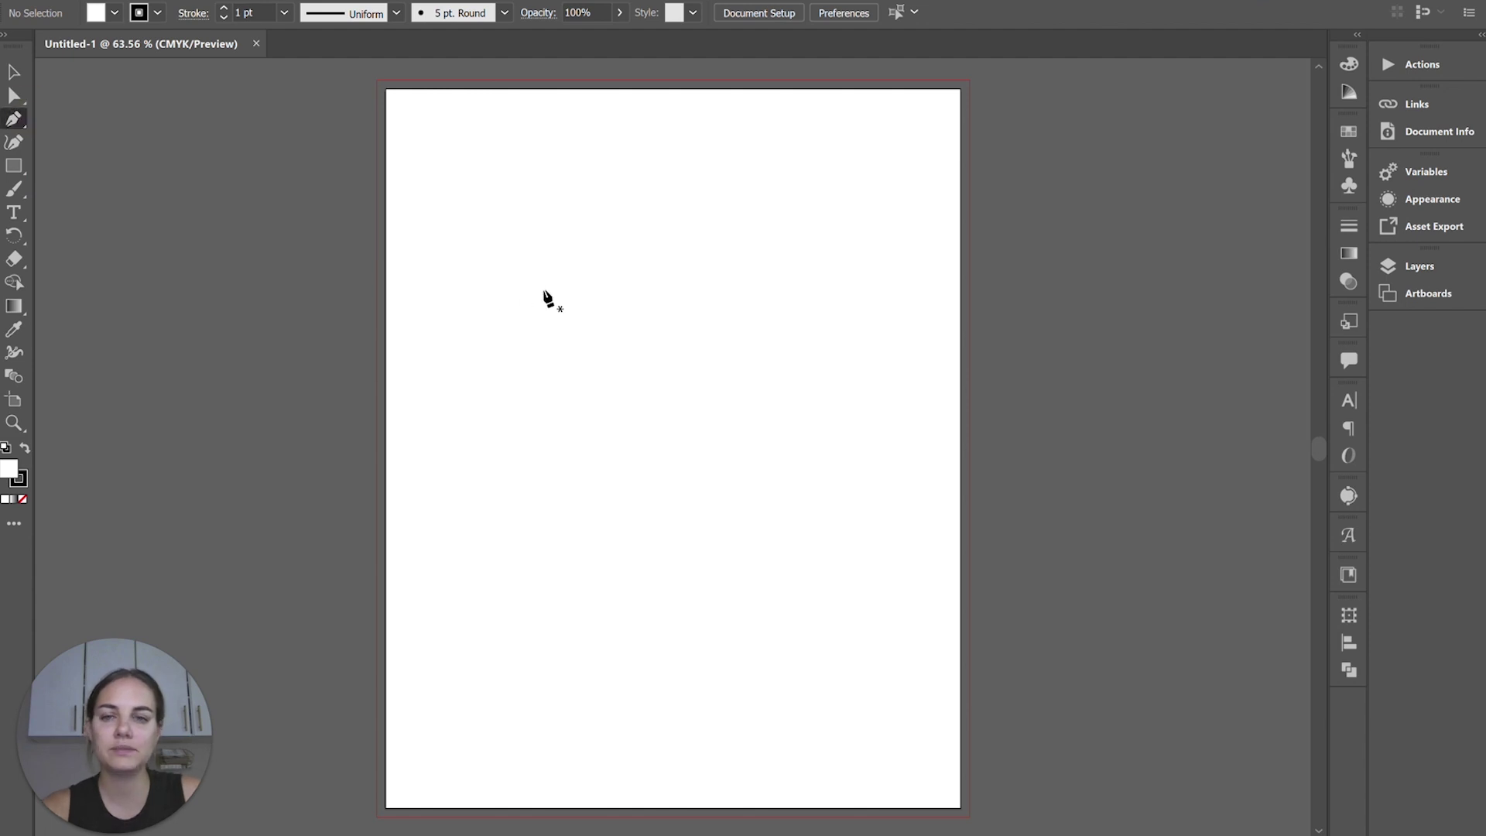
# - Zoom the artboard to 150% and set the fill colour to yellow
pyautogui.hotkey('ctrl', '+')
pyautogui.hotkey('ctrl', '+')
pyautogui.hotkey('ctrl', '+')
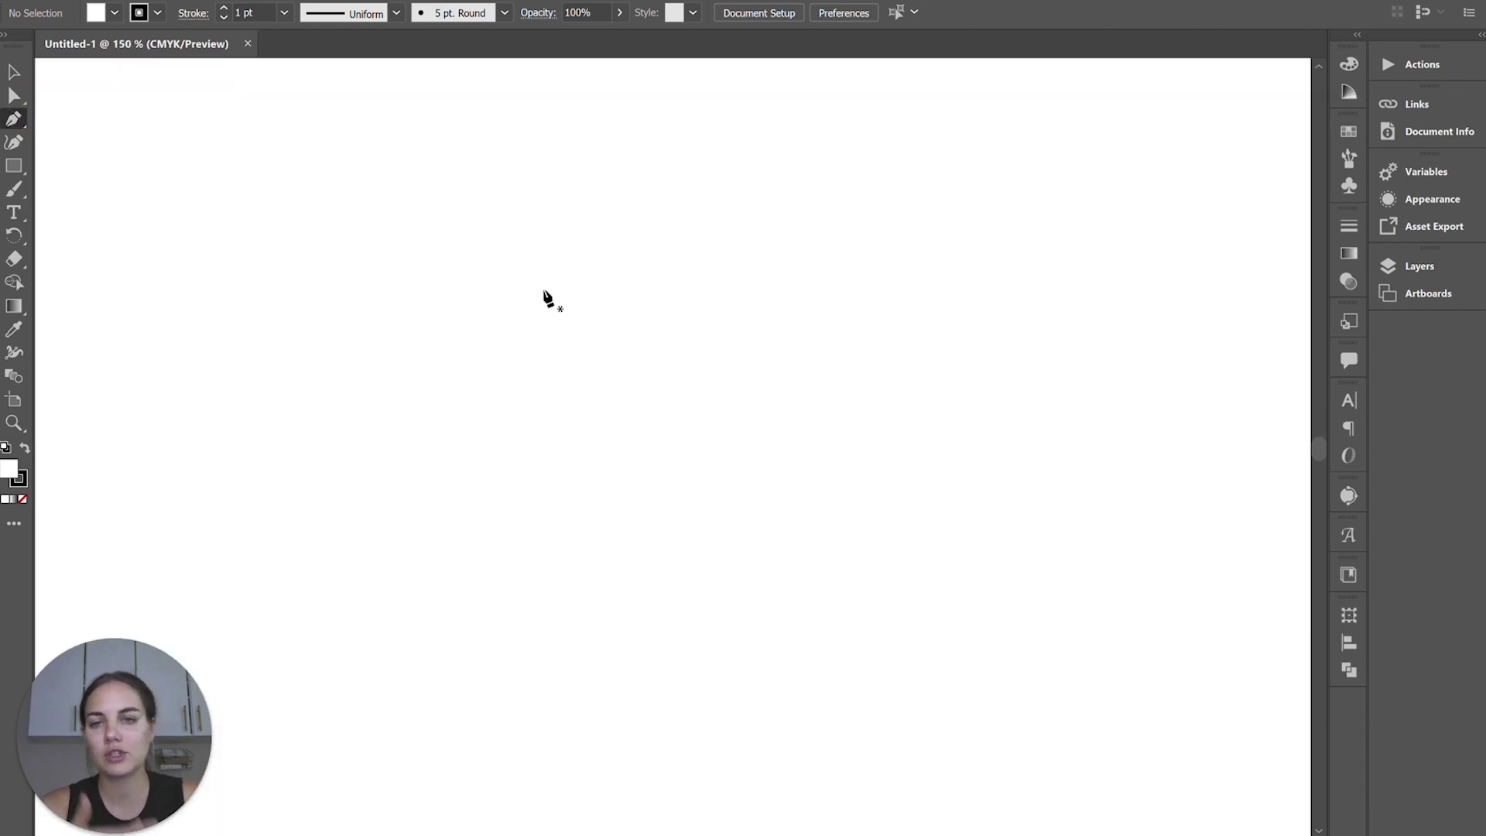
pyautogui.click(115, 14)
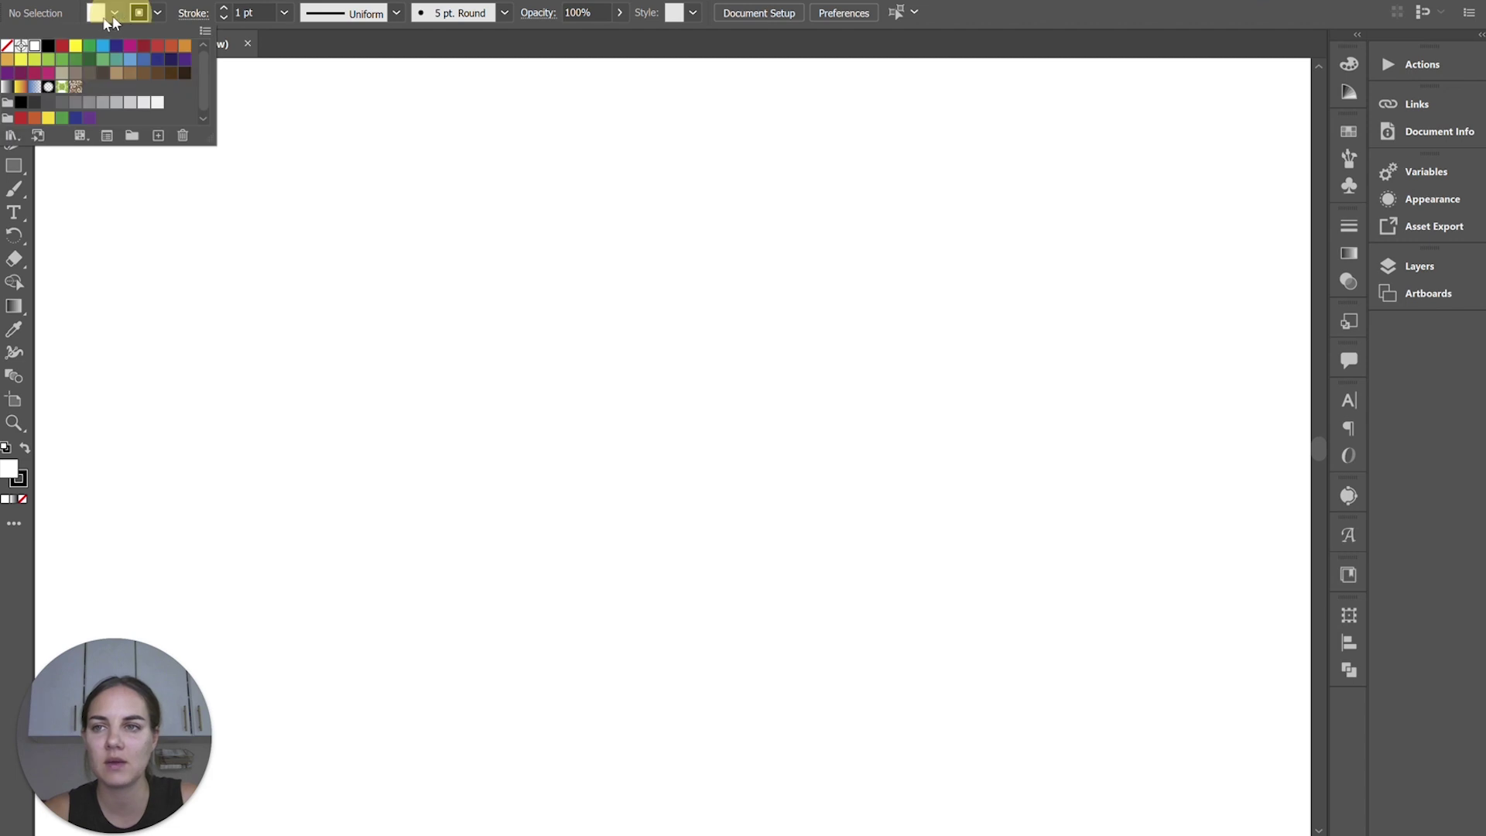
pyautogui.click(74, 47)
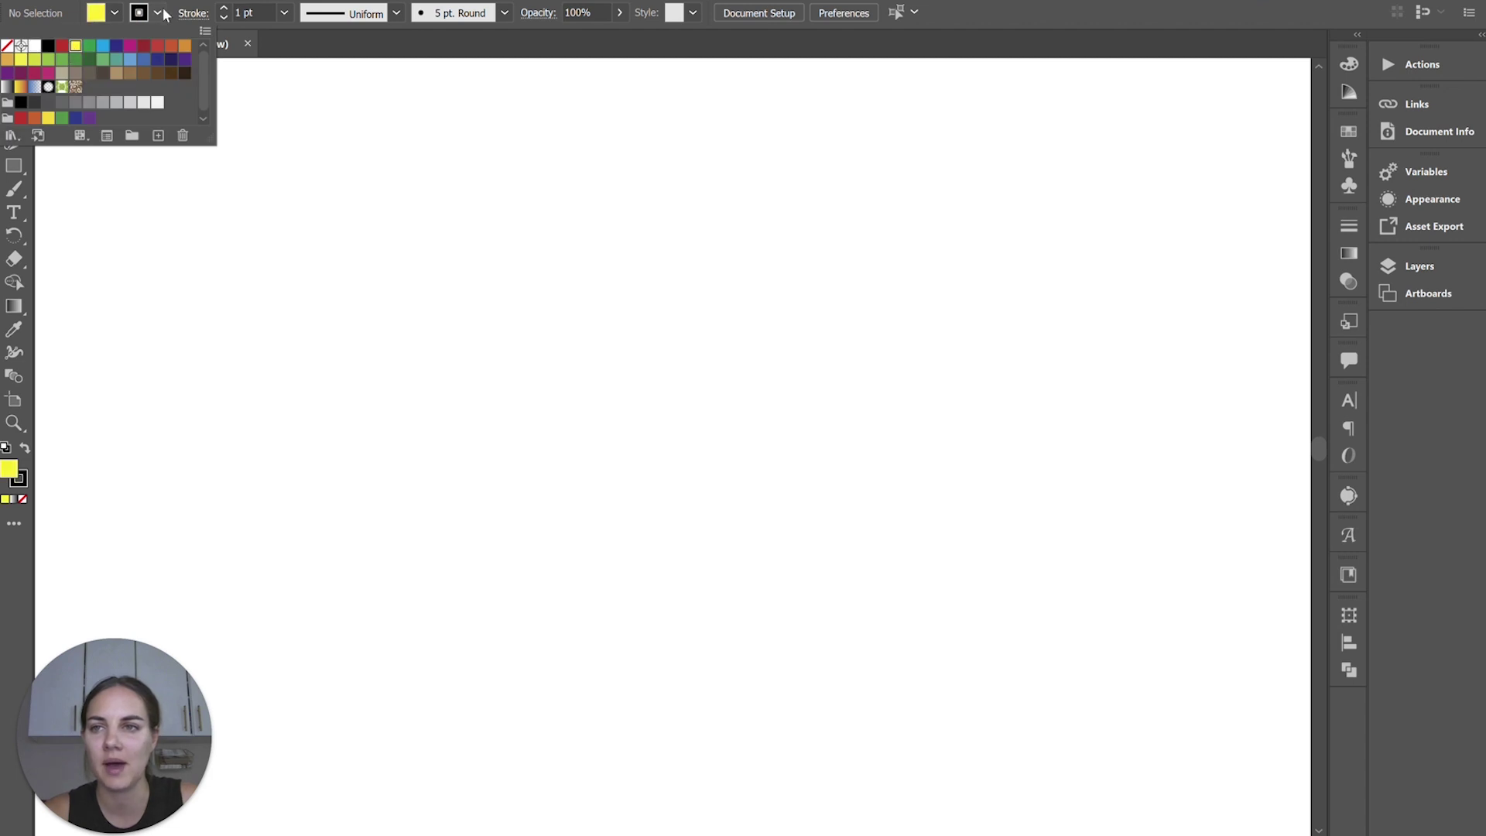
pyautogui.click(584, 301)
# - Draw a closed six-point hexagon with the Pen tool
pyautogui.press('p')
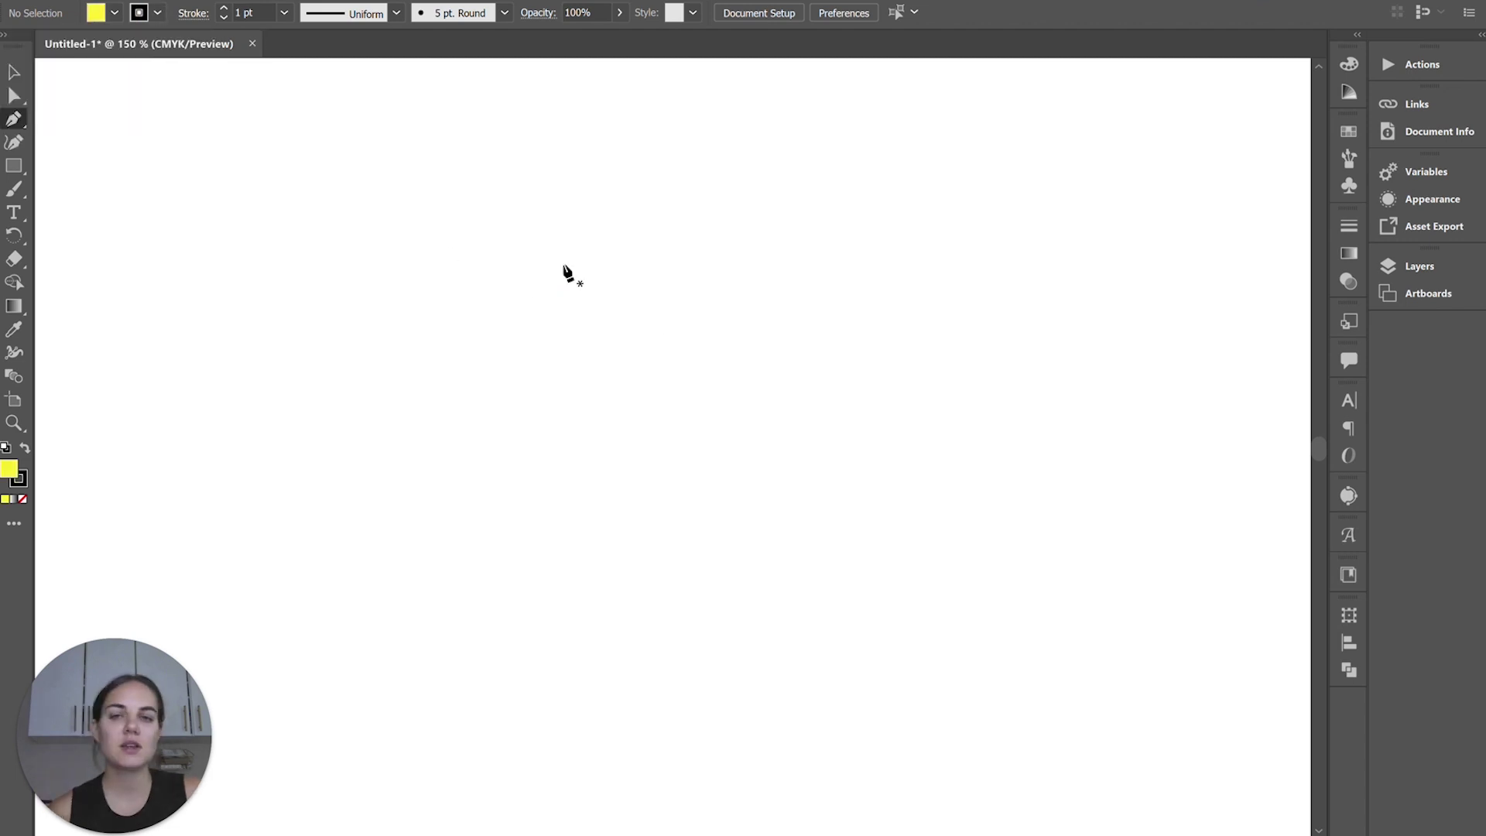
pyautogui.click(496, 259)
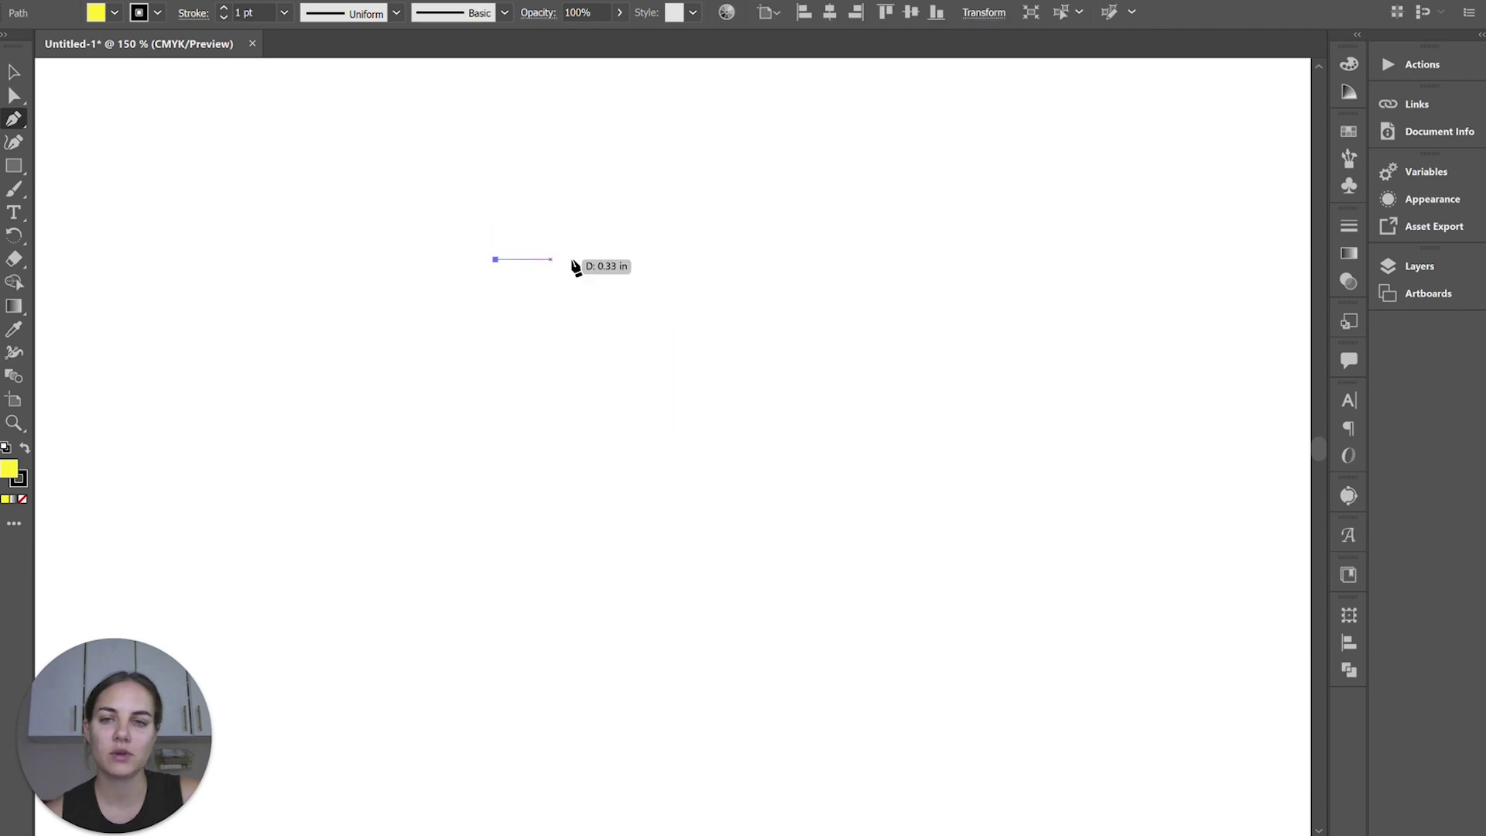
pyautogui.click(629, 260)
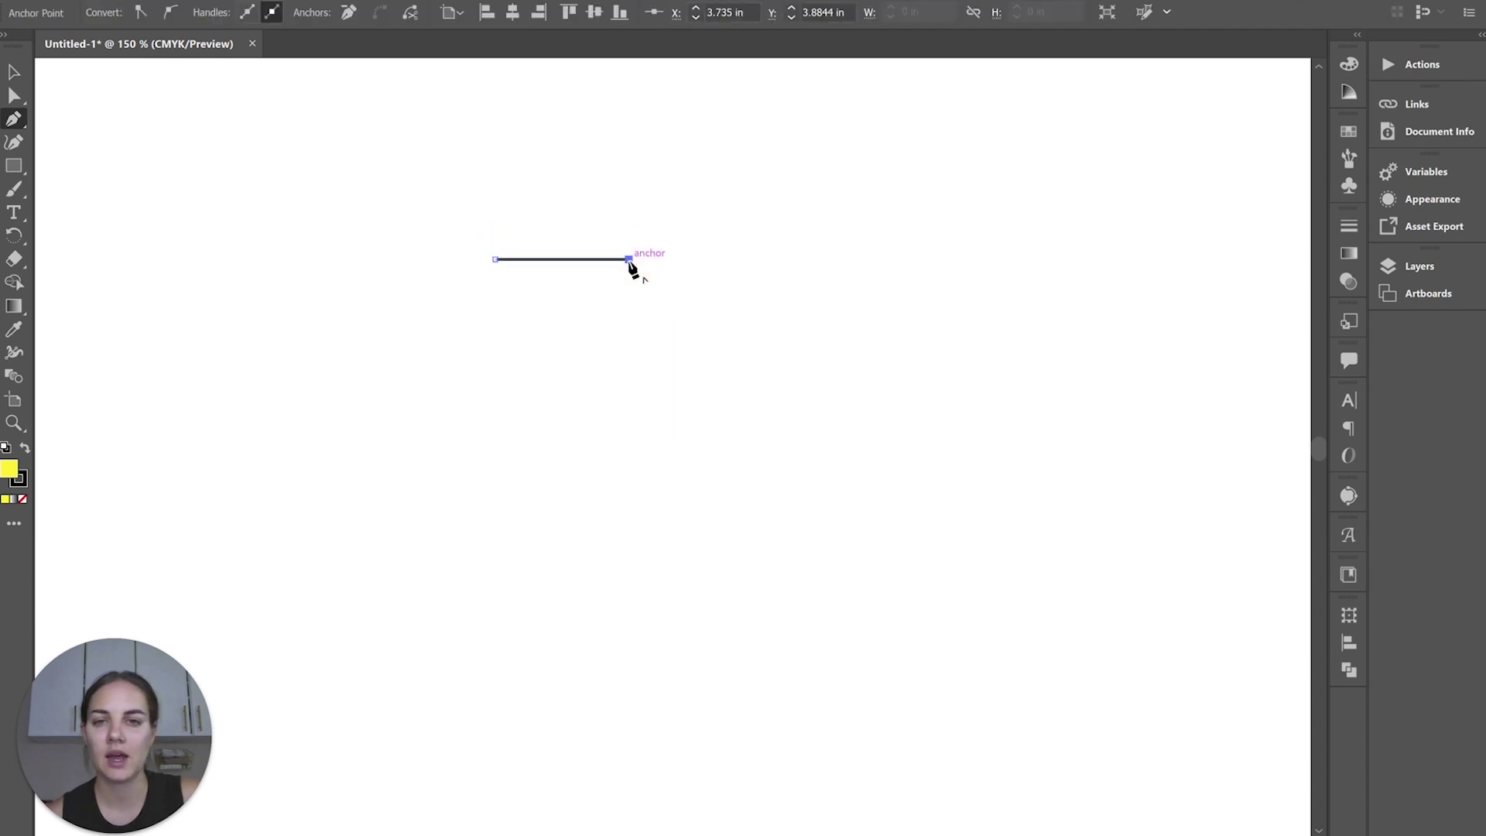
pyautogui.click(673, 352)
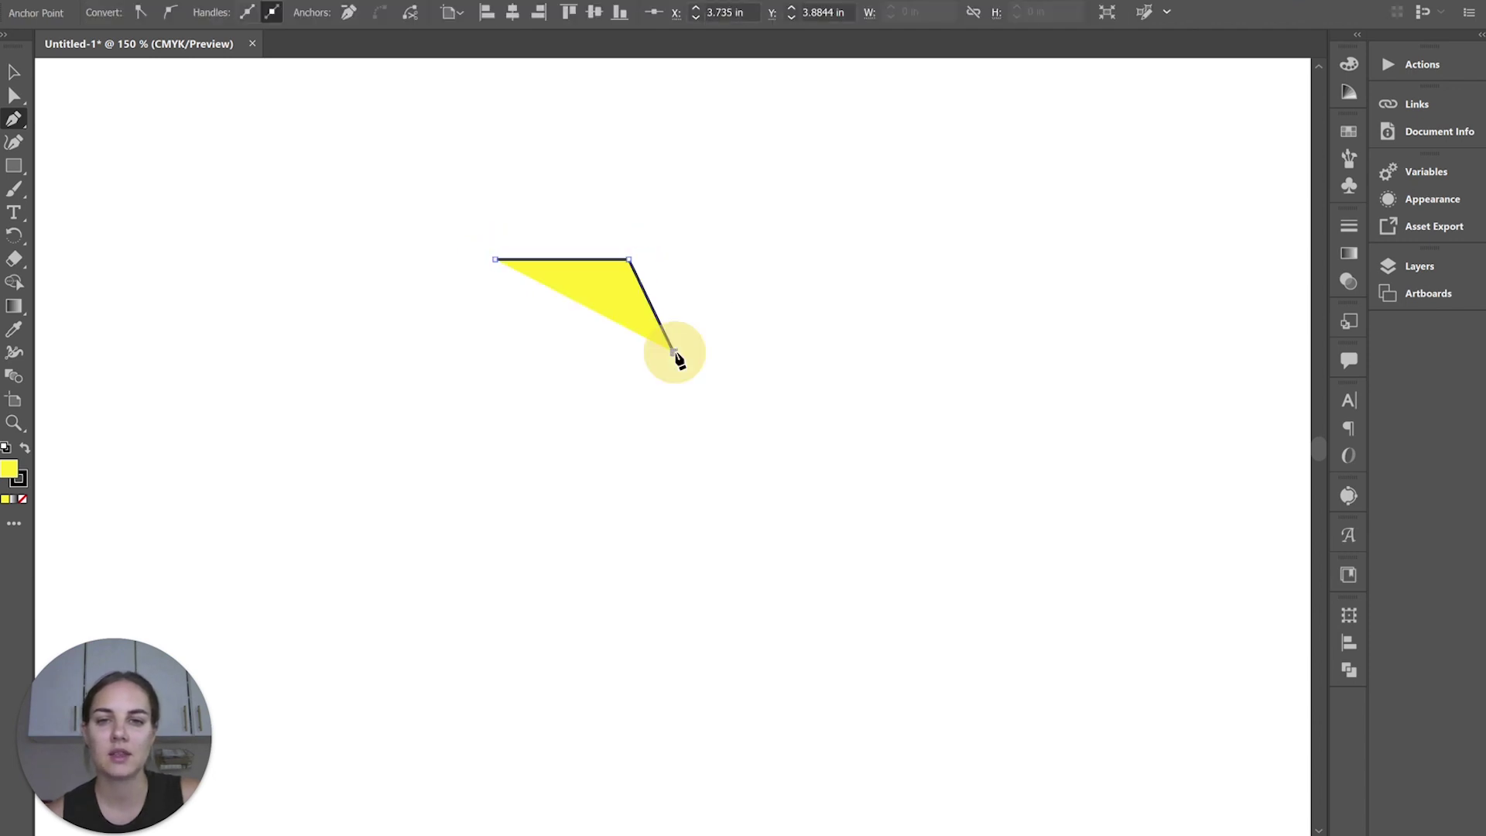
pyautogui.click(606, 433)
pyautogui.click(483, 434)
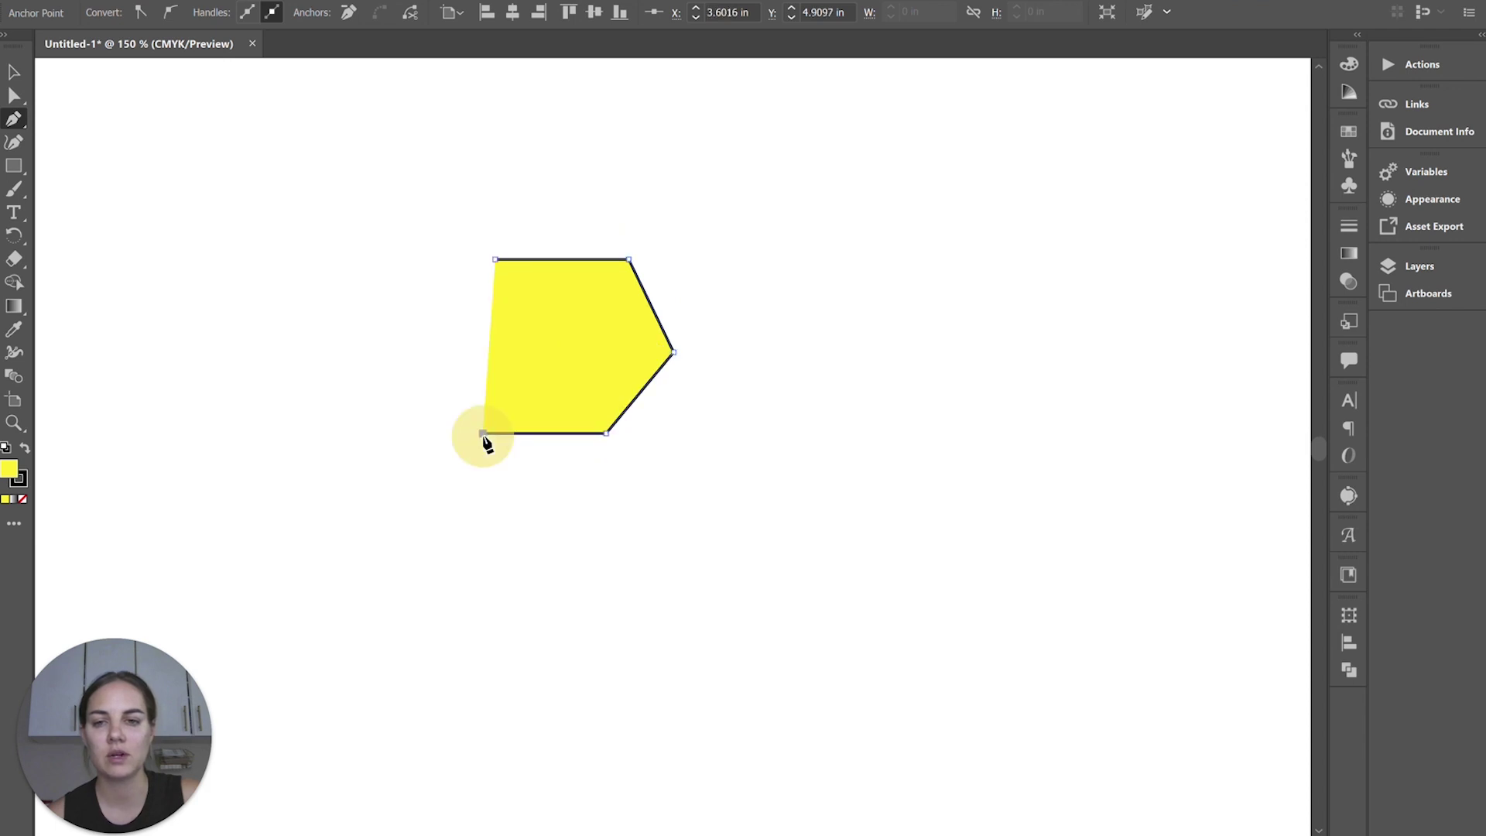
pyautogui.click(449, 333)
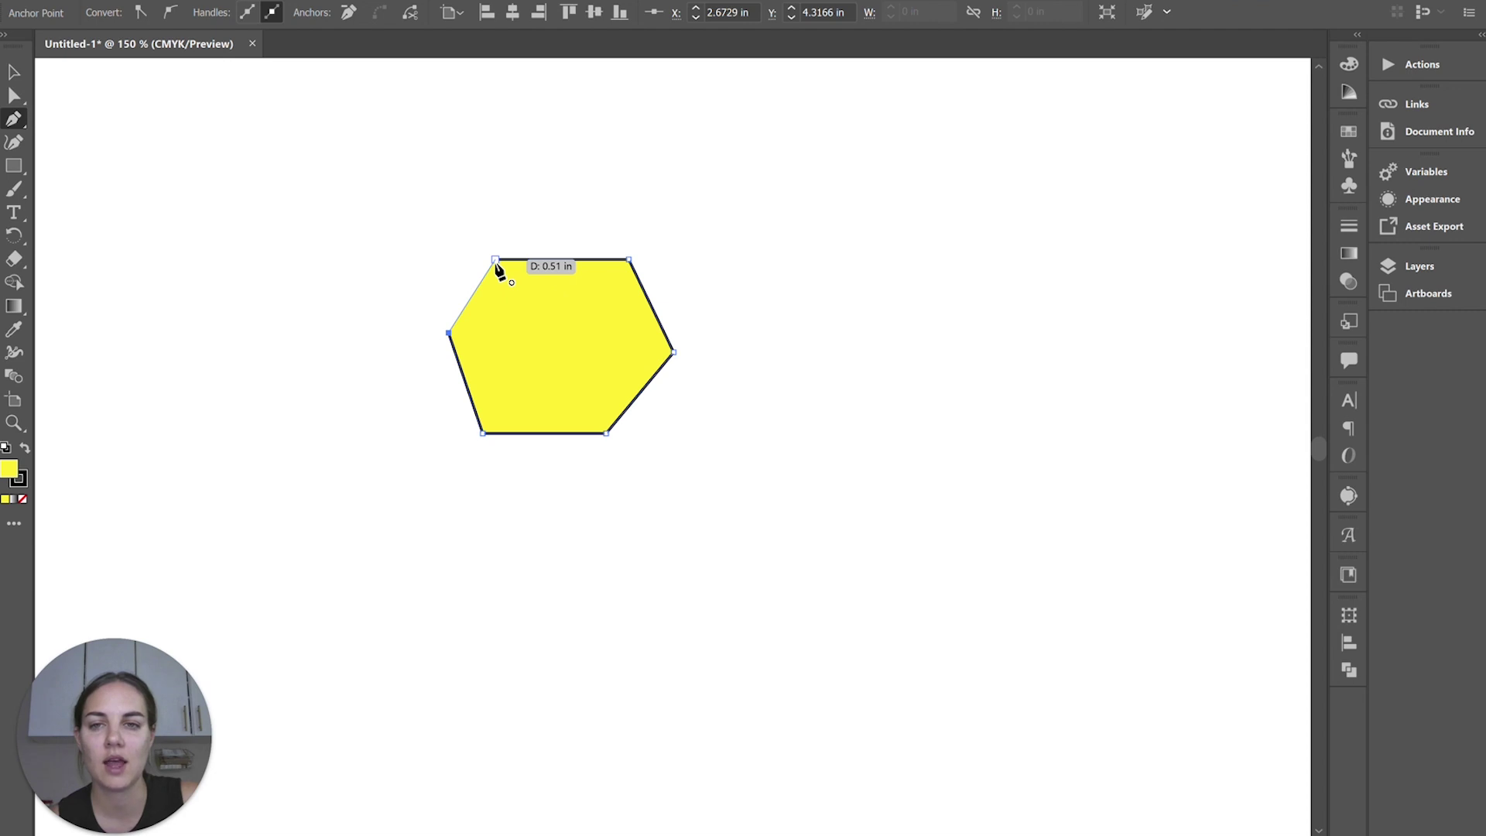
pyautogui.click(496, 265)
# - Stretch the hexagon taller and wider, then drag its top-right anchor inward into a notch
pyautogui.click(15, 71)
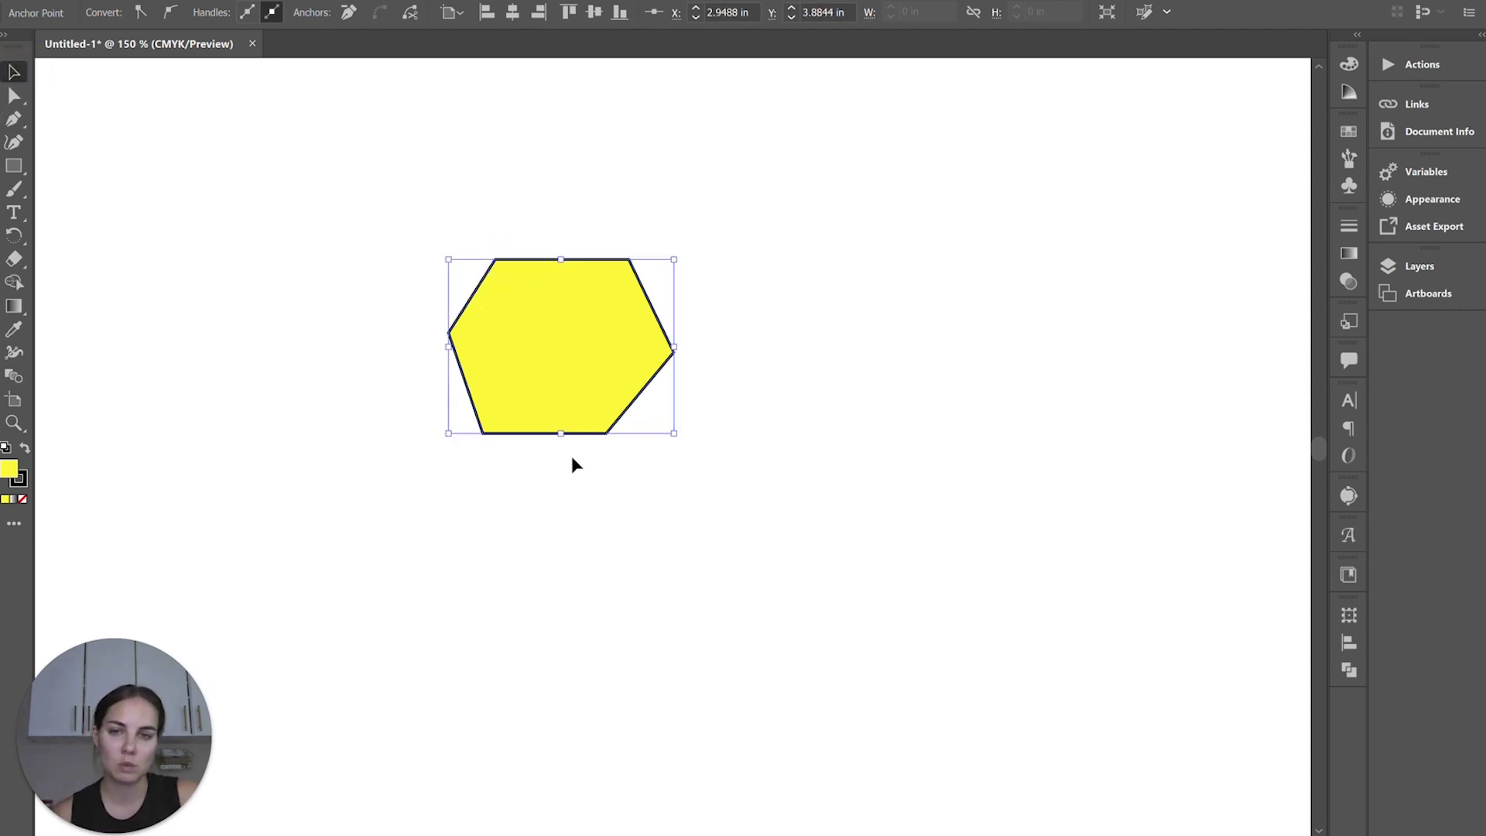
pyautogui.moveTo(567, 439); pyautogui.dragTo(569, 591)
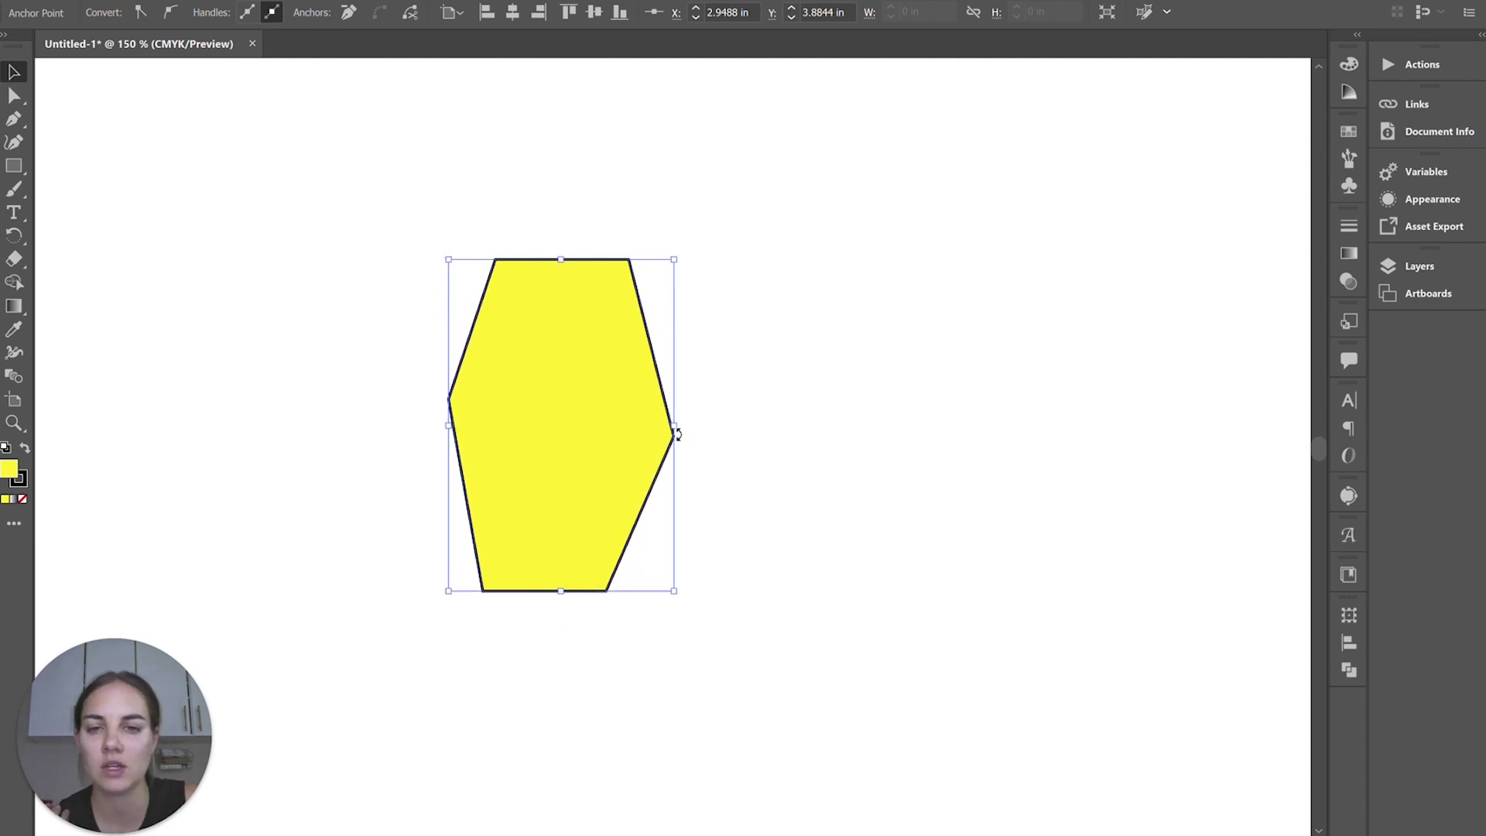
pyautogui.moveTo(675, 425); pyautogui.dragTo(839, 418)
pyautogui.click(14, 95)
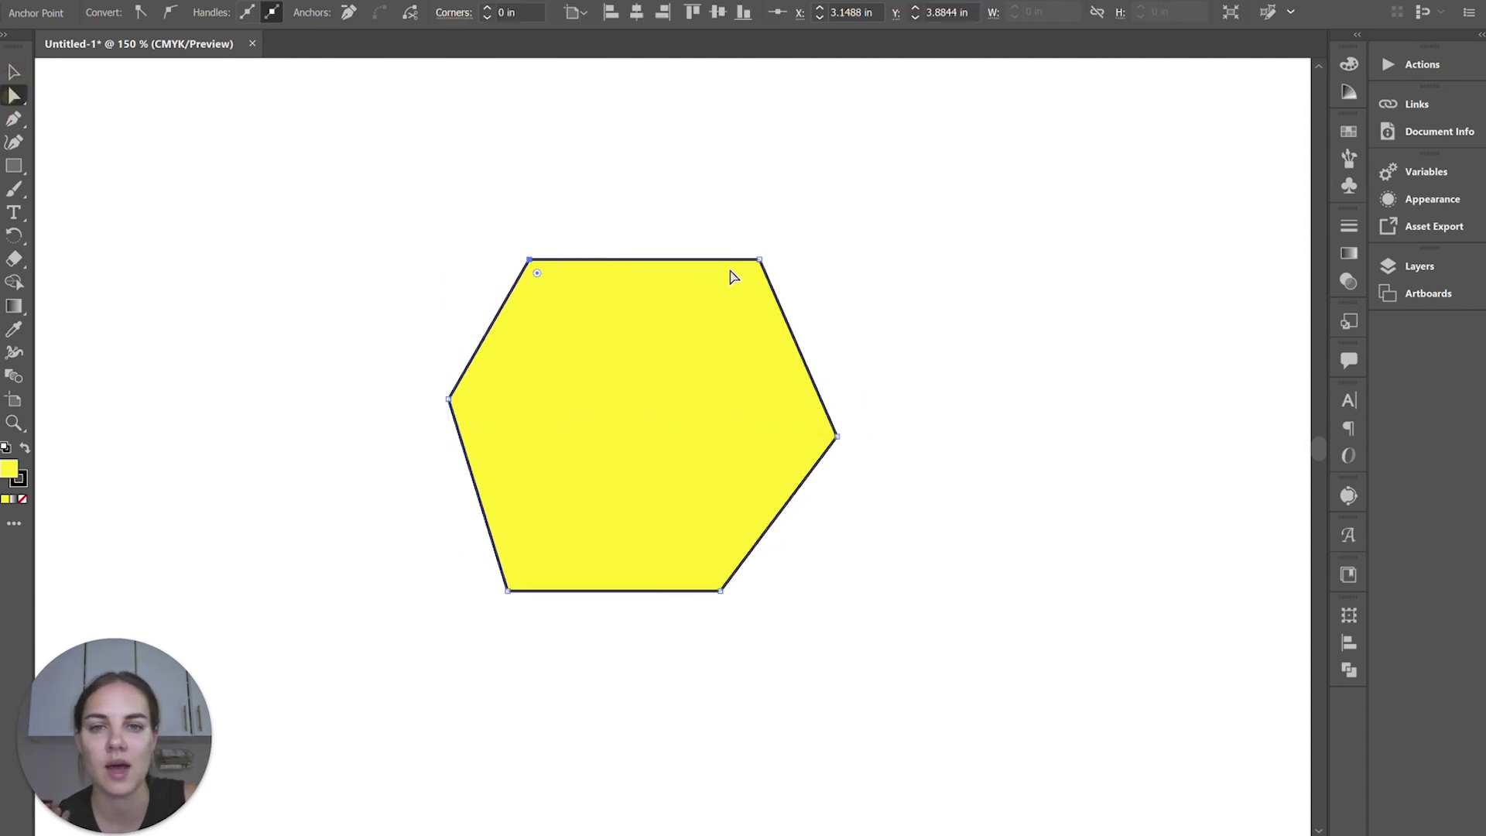
pyautogui.moveTo(761, 265); pyautogui.dragTo(576, 527)
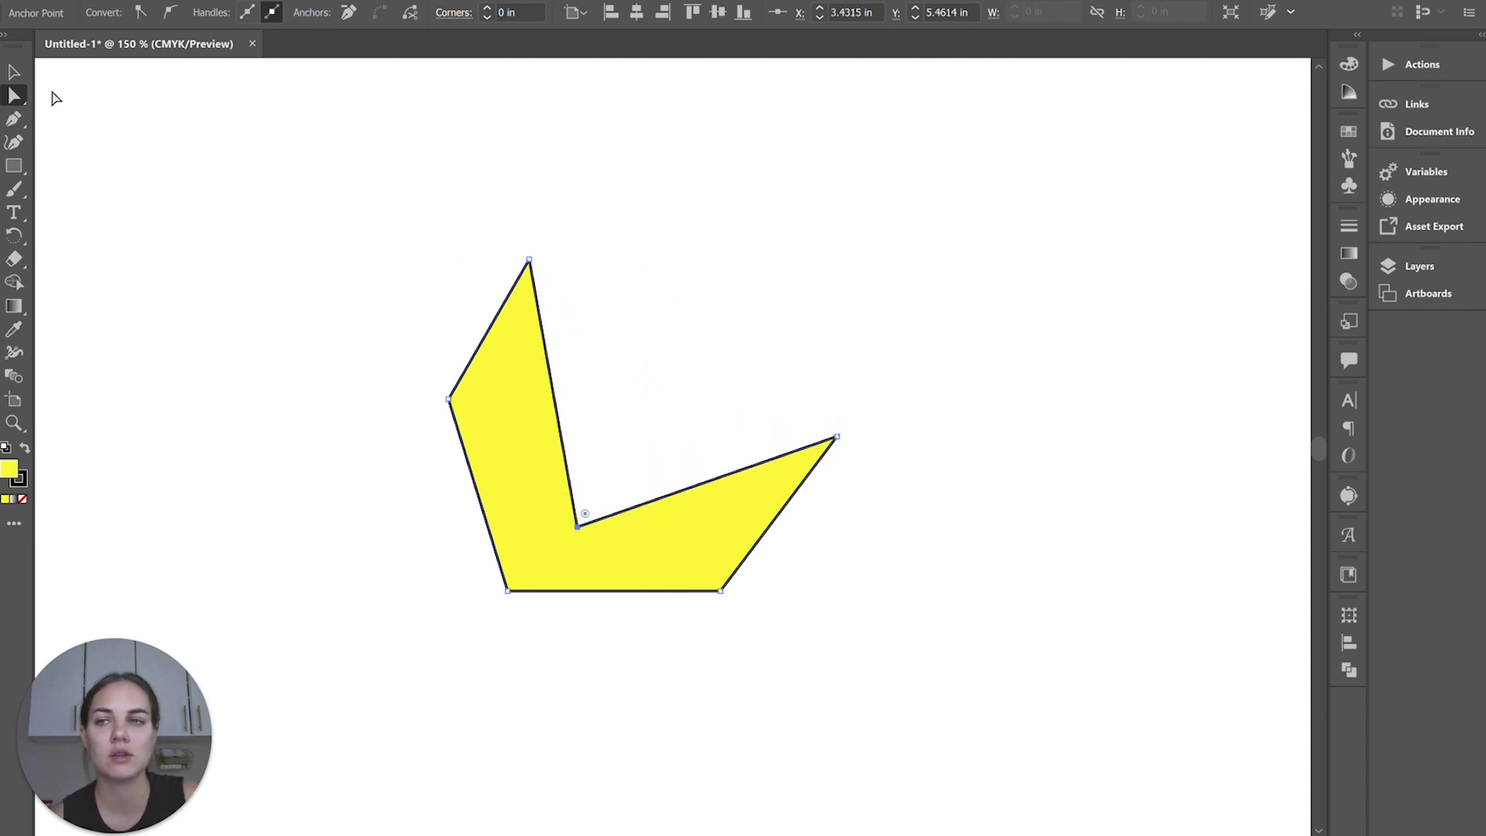
pyautogui.click(14, 72)
# - Delete the practice hexagon and draw a rounded closed path with smooth curved anchors
pyautogui.press('Delete')
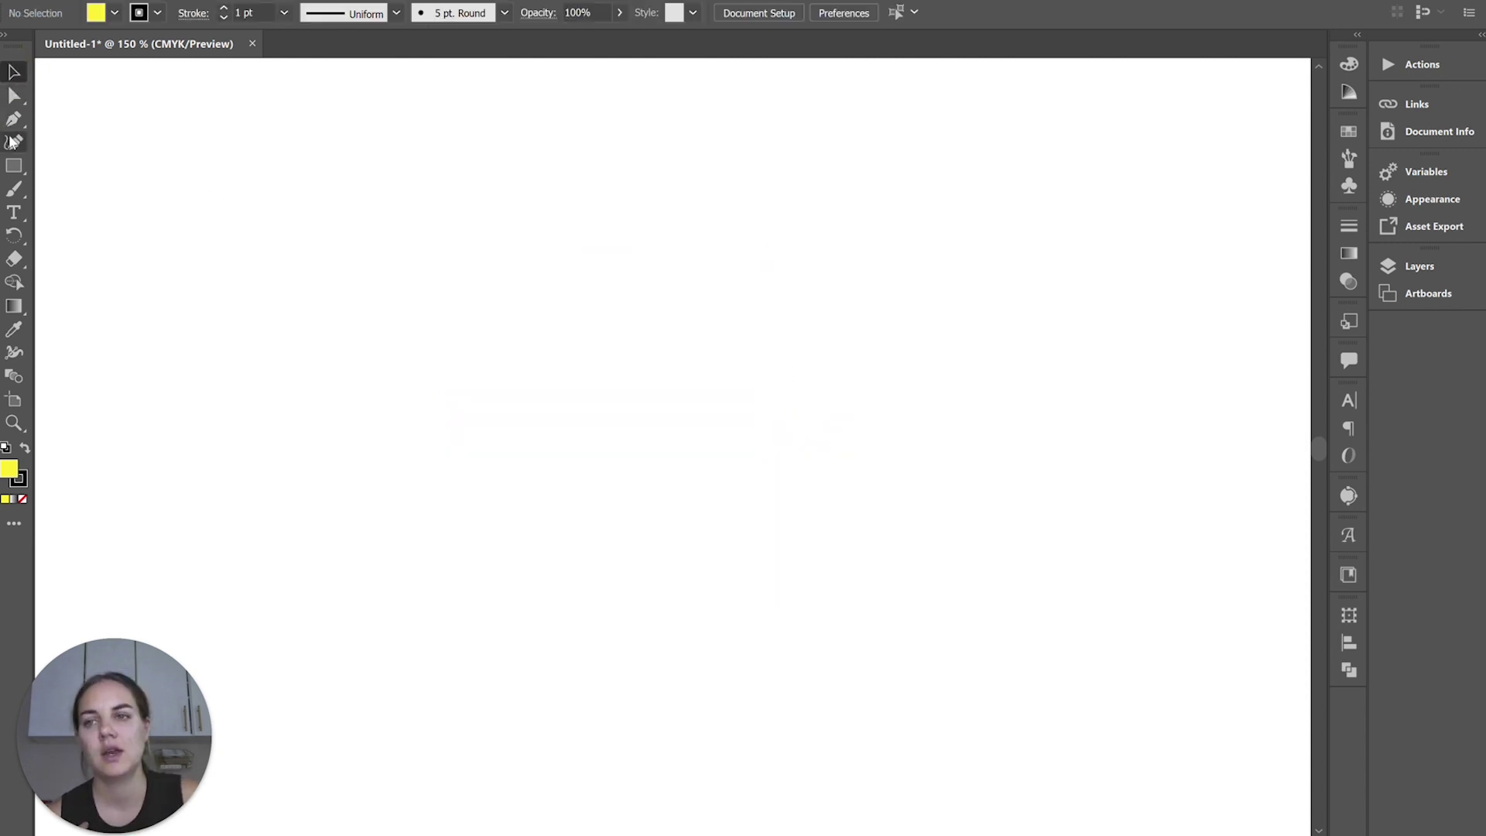
pyautogui.click(14, 118)
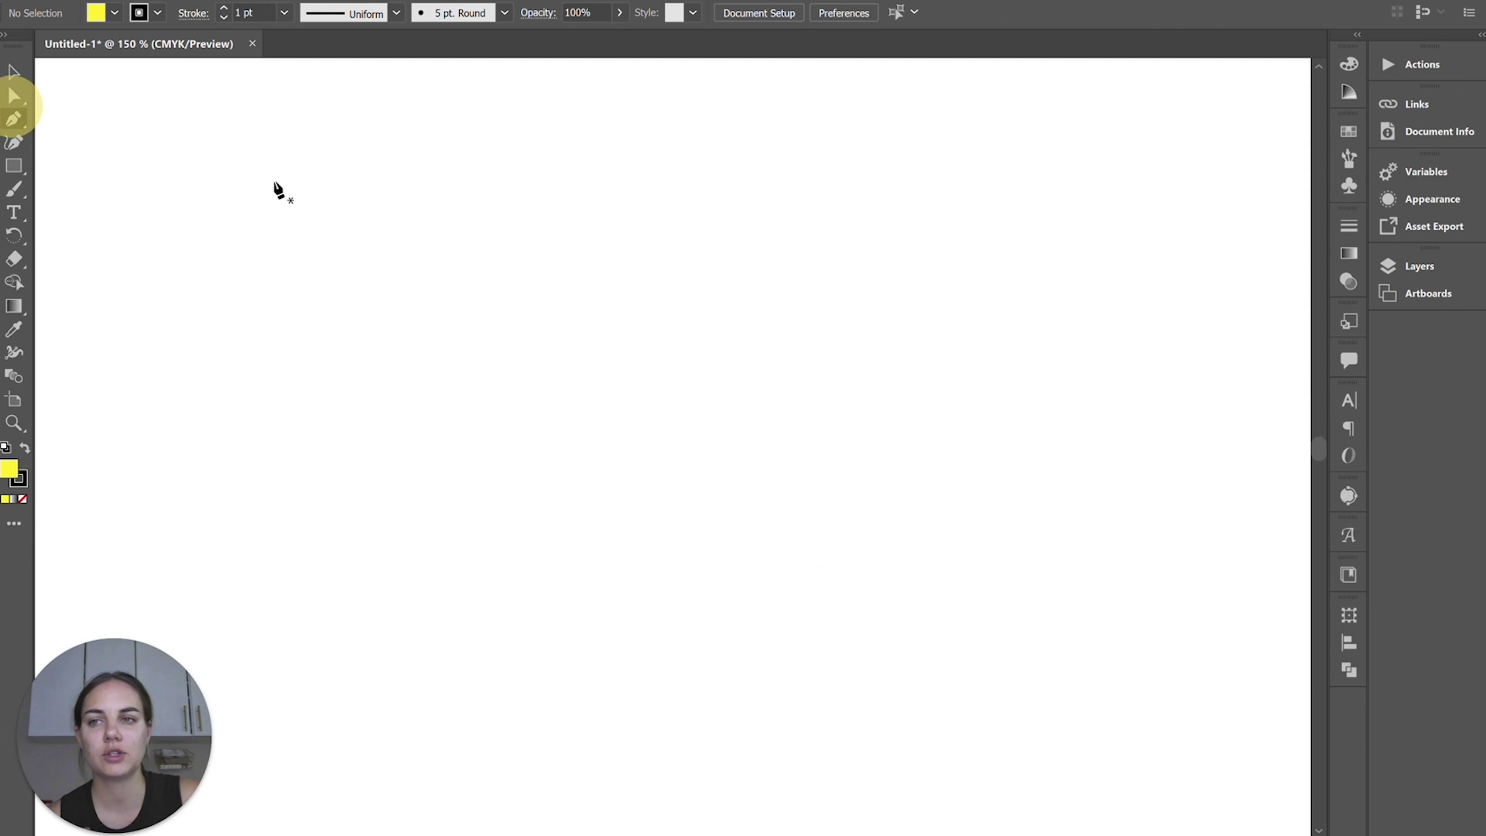
pyautogui.click(487, 245)
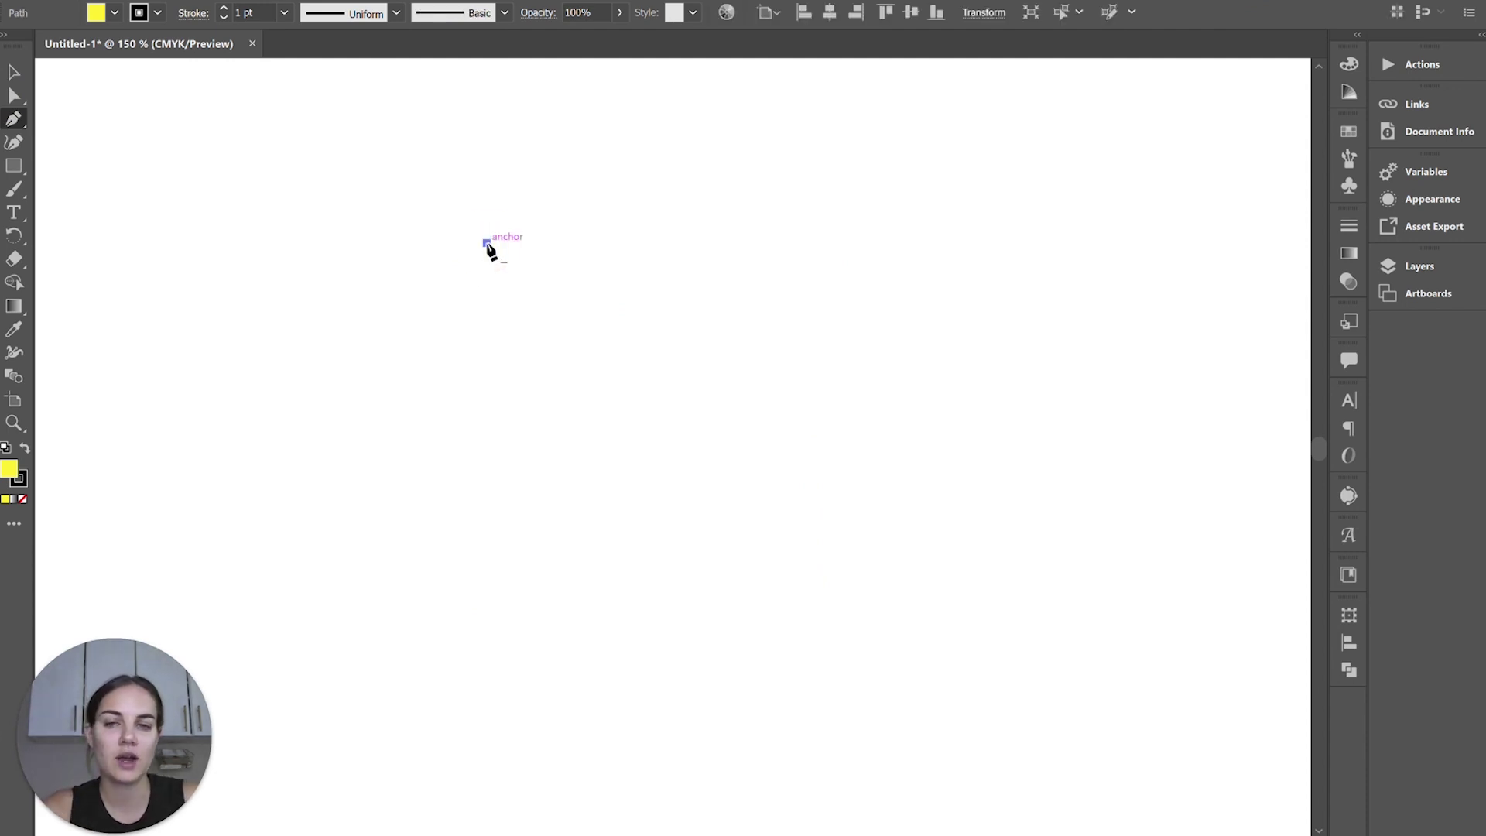
pyautogui.click(648, 244)
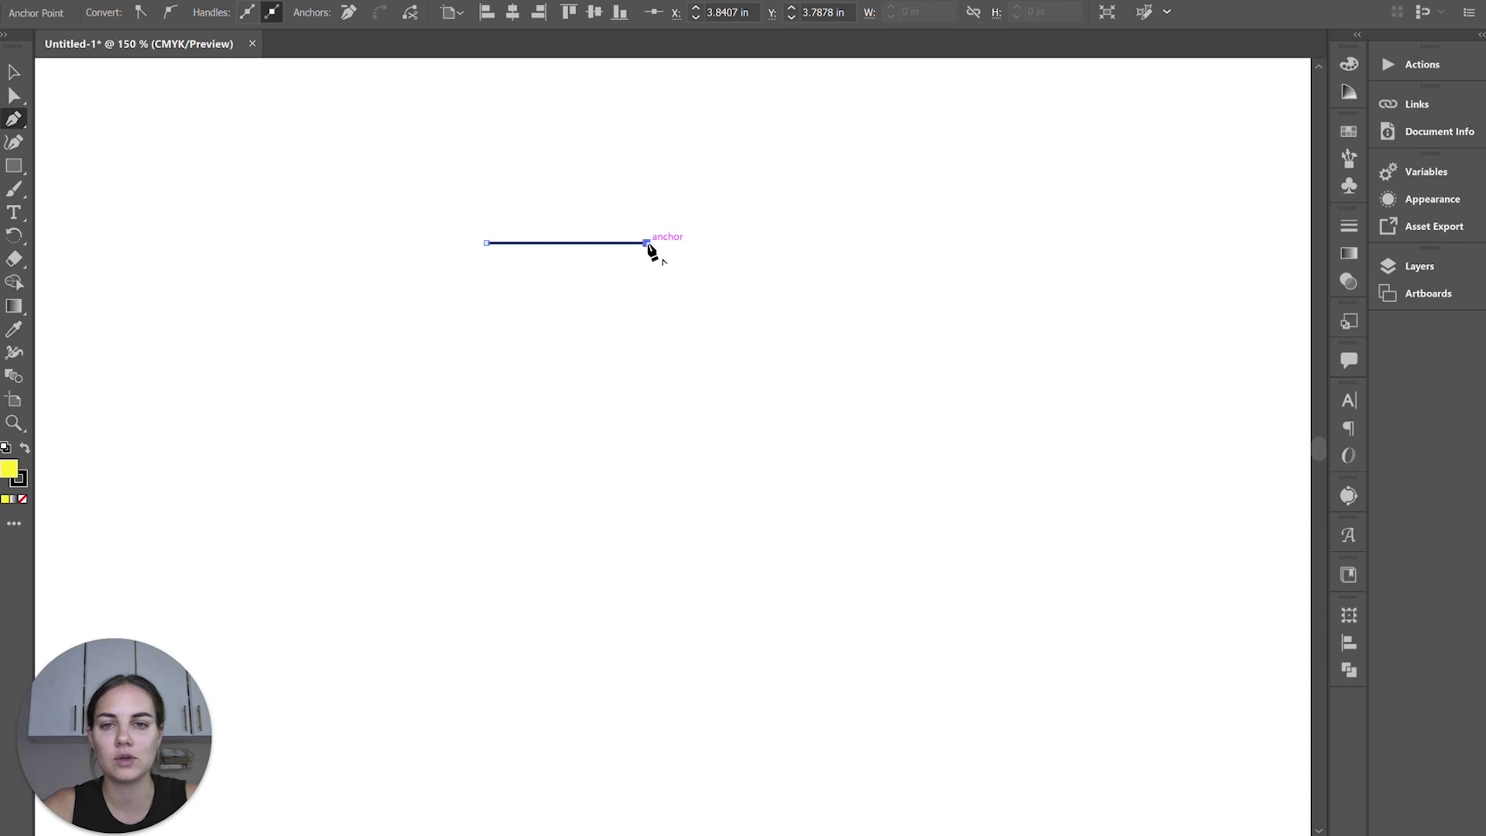
pyautogui.moveTo(667, 313); pyautogui.dragTo(571, 377)
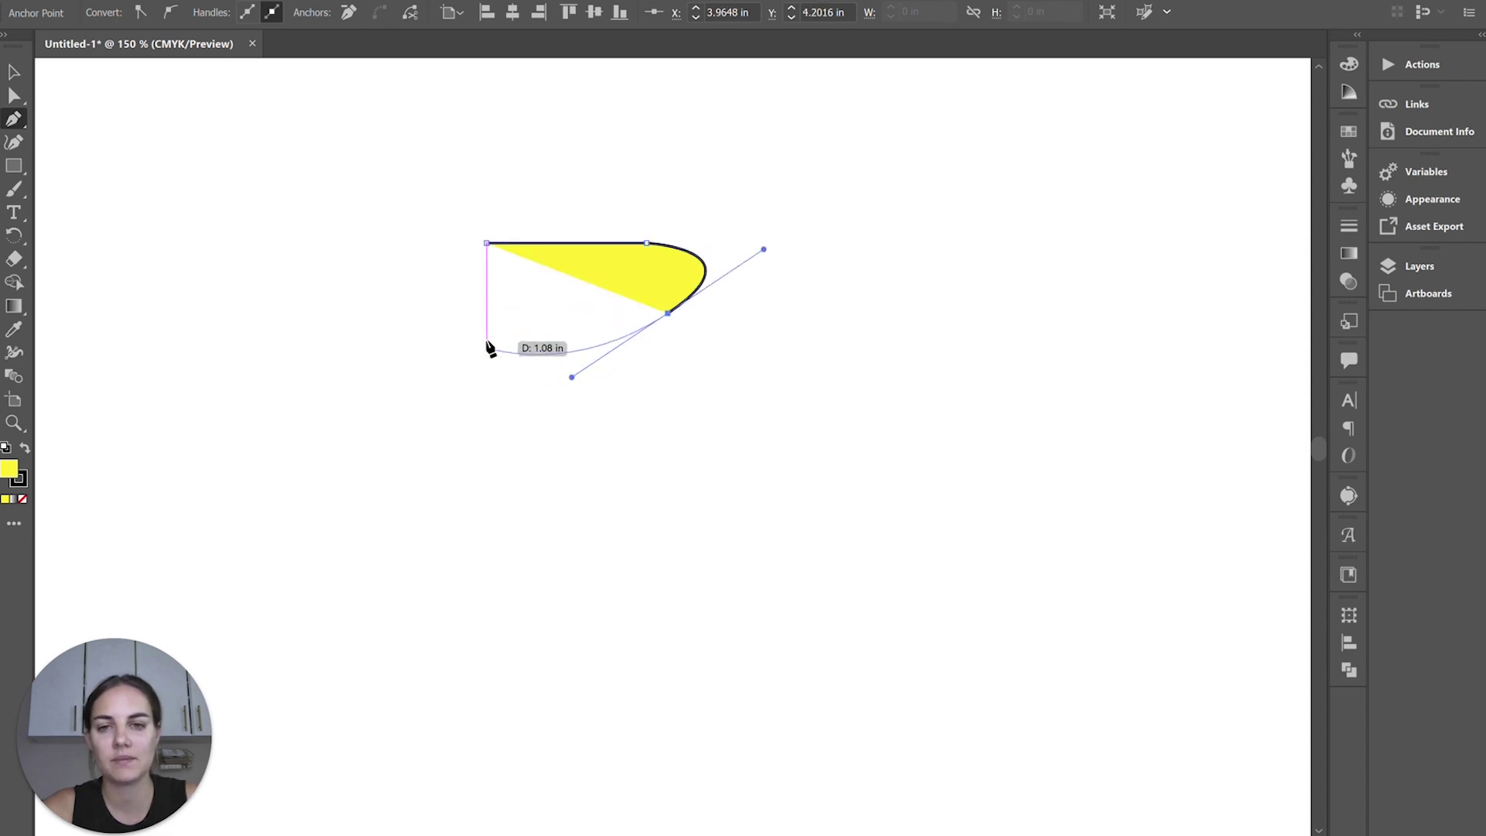
pyautogui.moveTo(487, 349)
pyautogui.mouseDown()
pyautogui.moveTo(472, 298)
pyautogui.moveTo(458, 317)
pyautogui.moveTo(471, 331)
pyautogui.mouseUp()
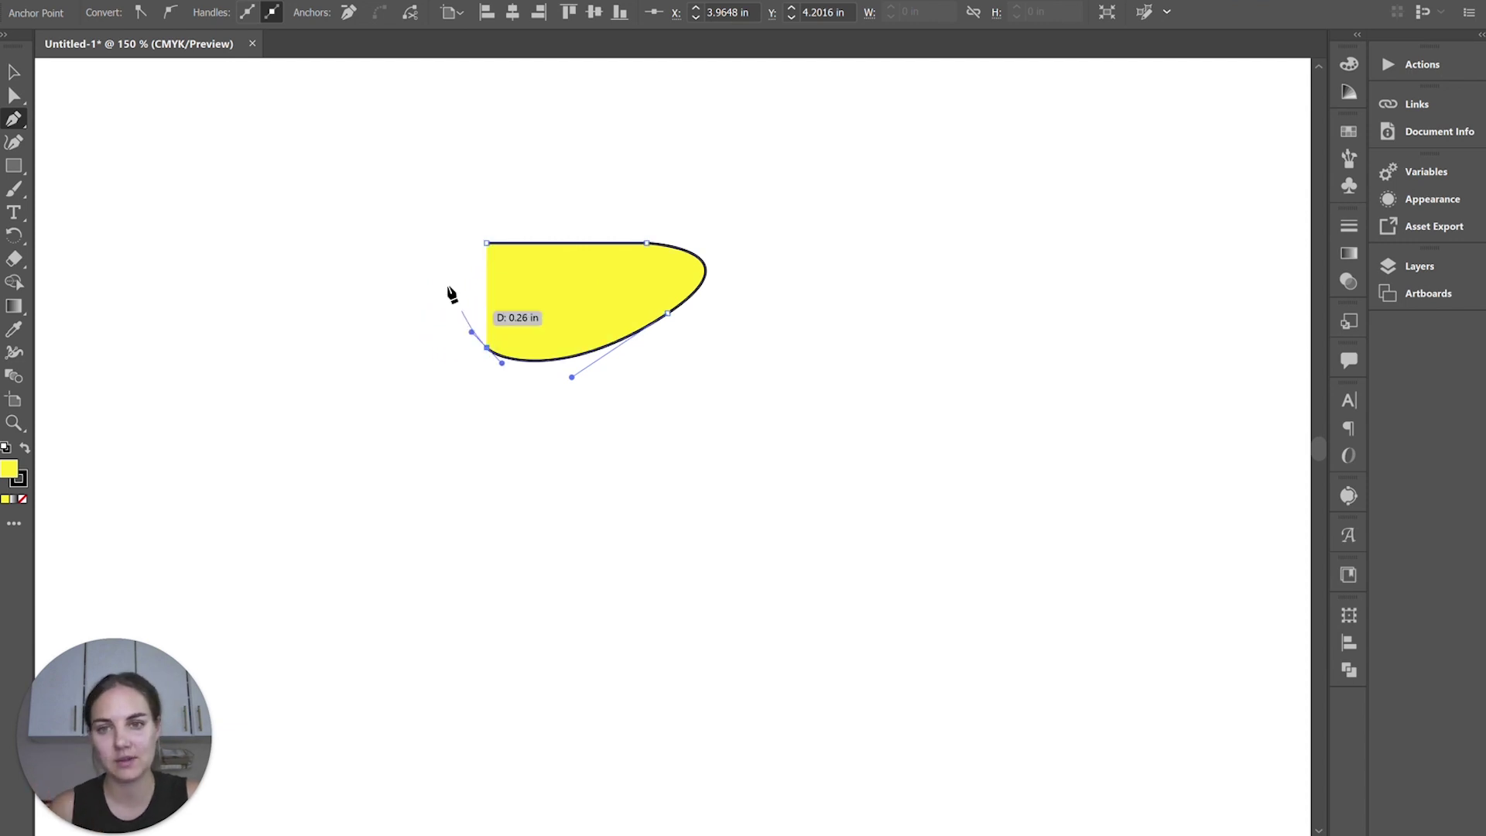
pyautogui.moveTo(422, 242); pyautogui.dragTo(454, 219)
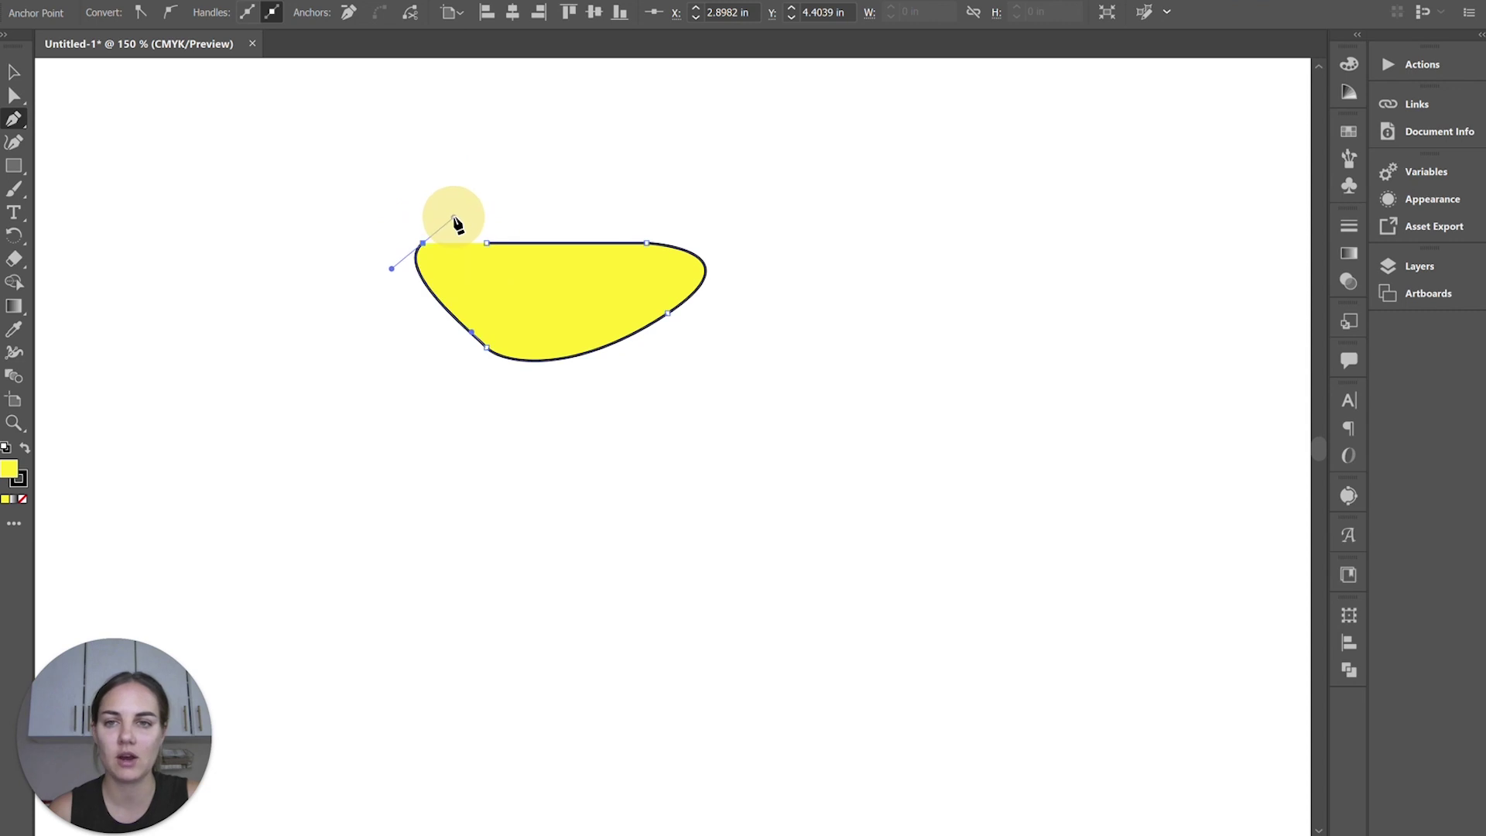
pyautogui.click(487, 245)
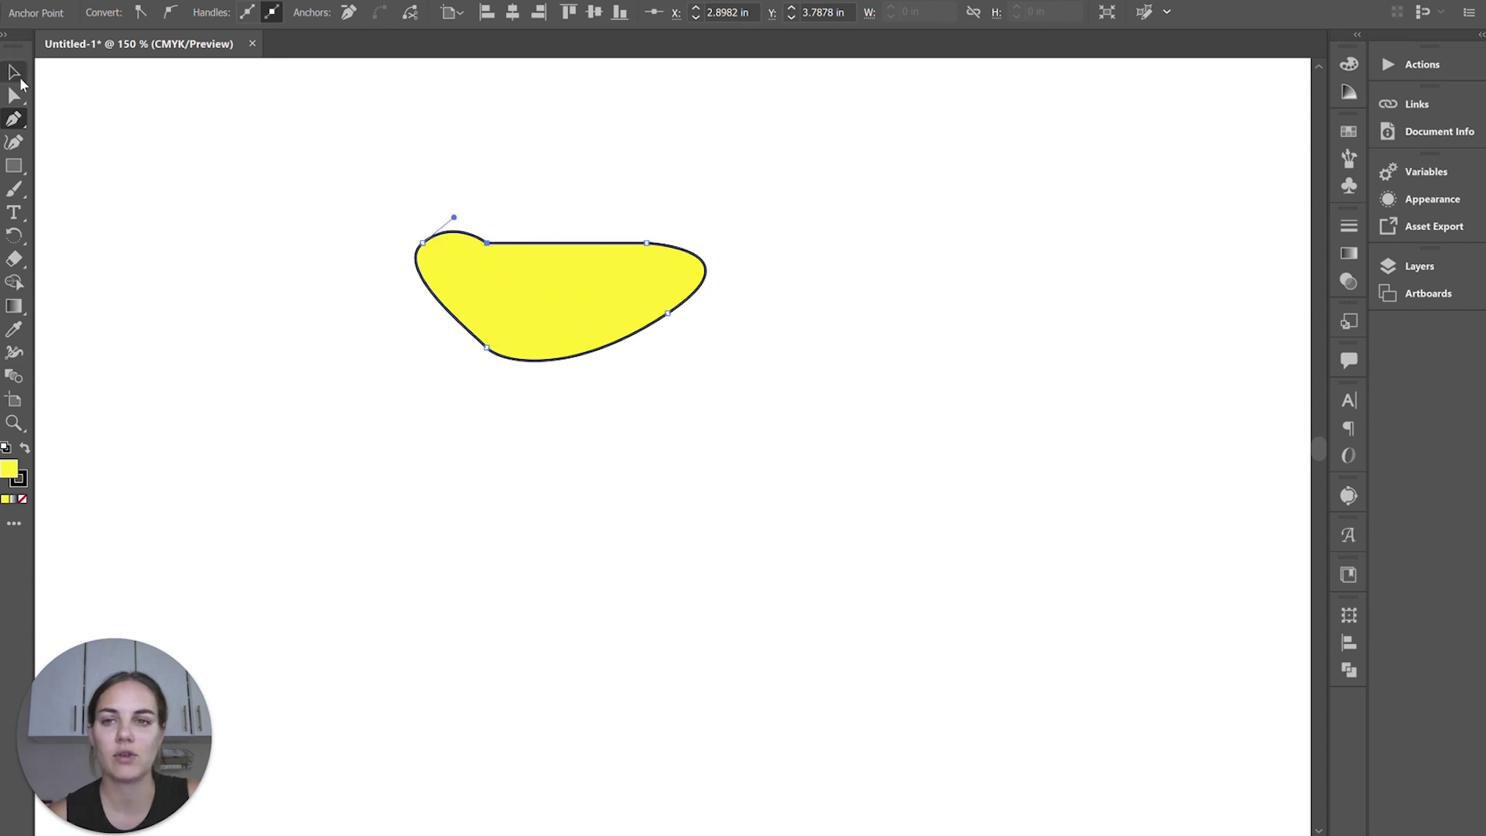
# - Convert the top-left anchor to smooth, bend the top edge inward, and round the top-right corner
pyautogui.click(14, 96)
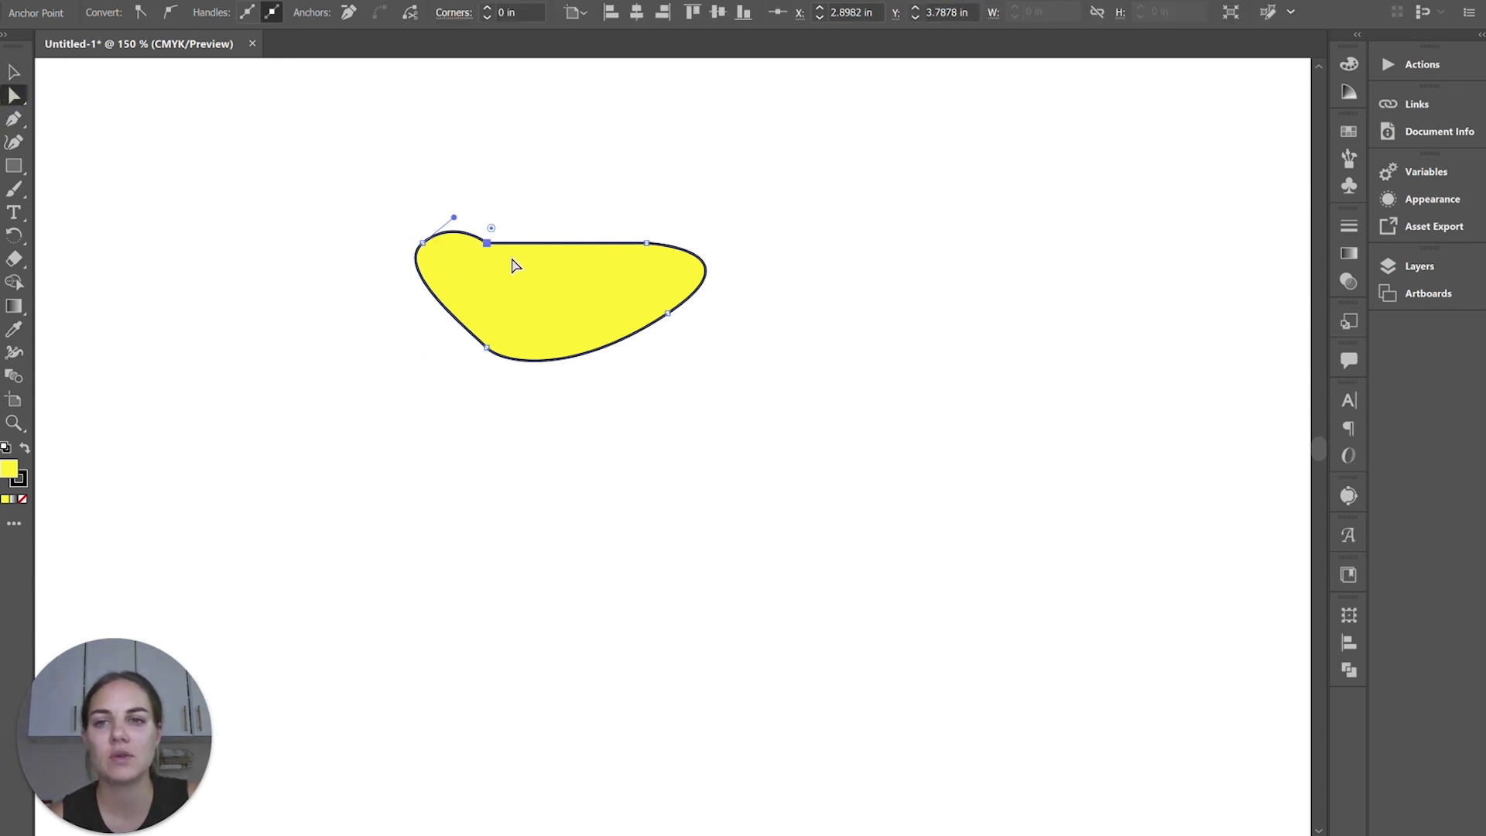
pyautogui.click(488, 240)
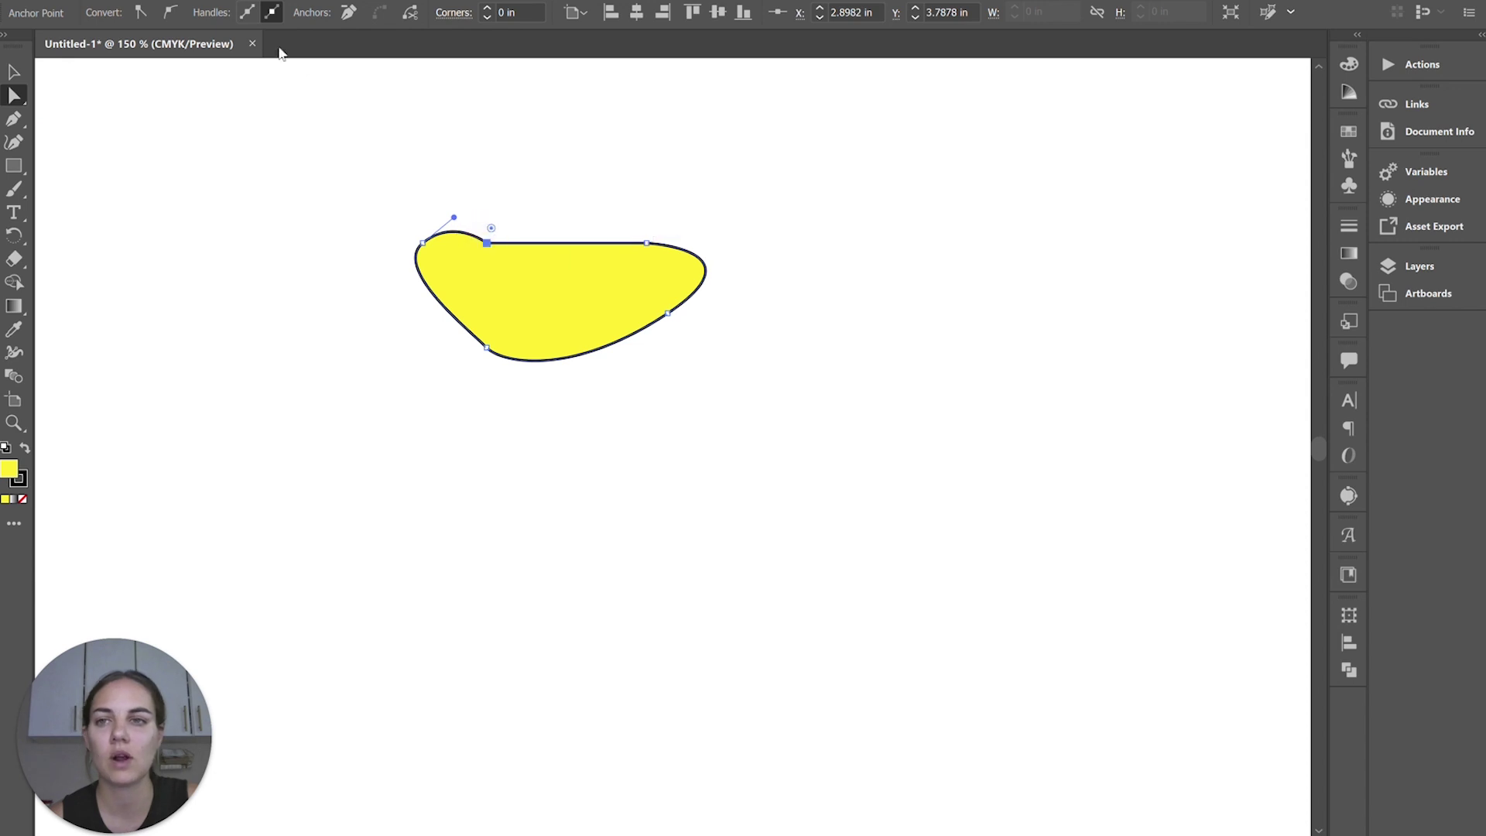
pyautogui.click(170, 13)
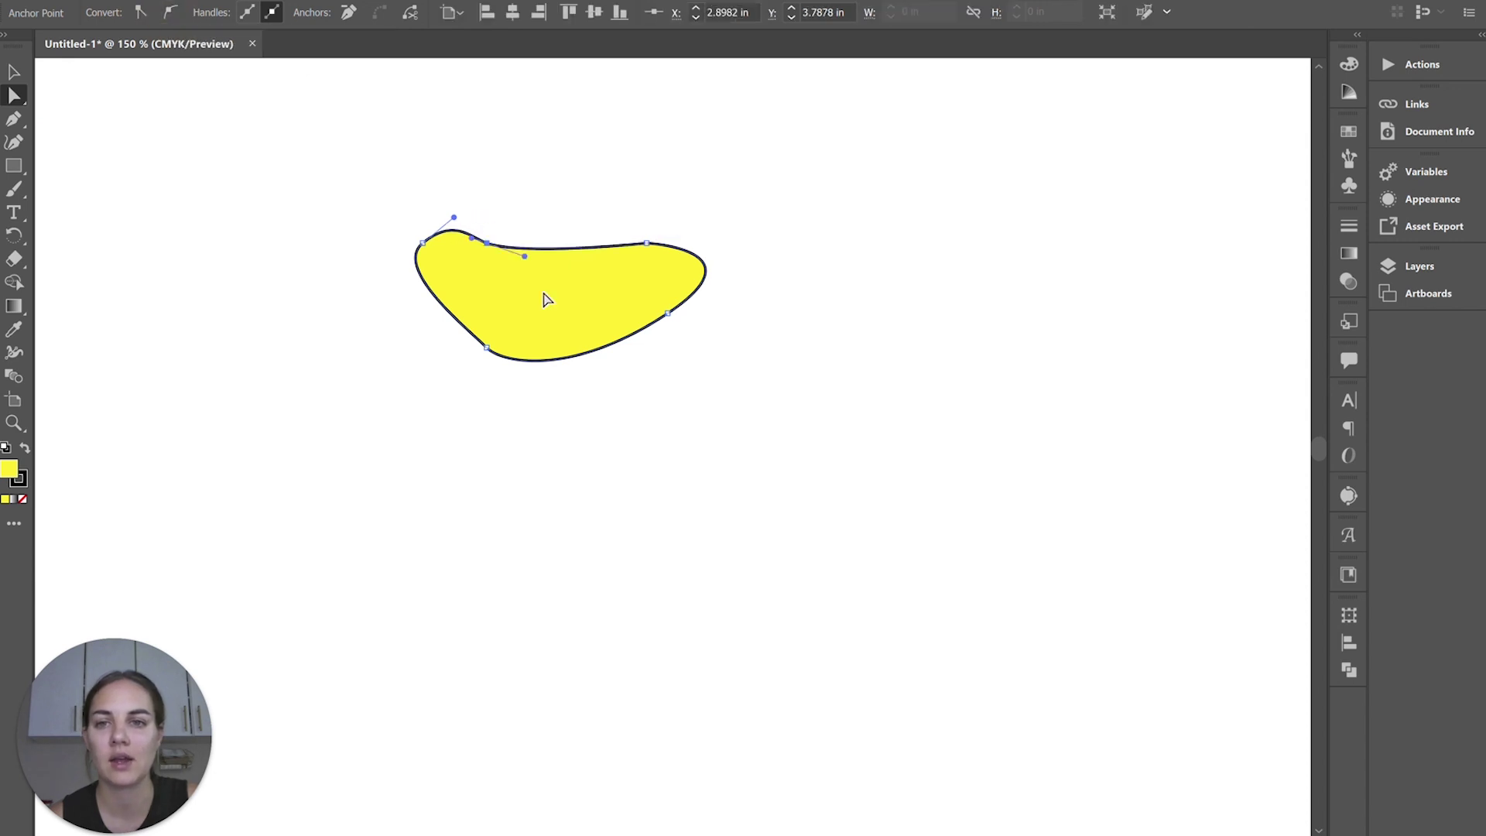
pyautogui.moveTo(537, 272); pyautogui.dragTo(575, 316)
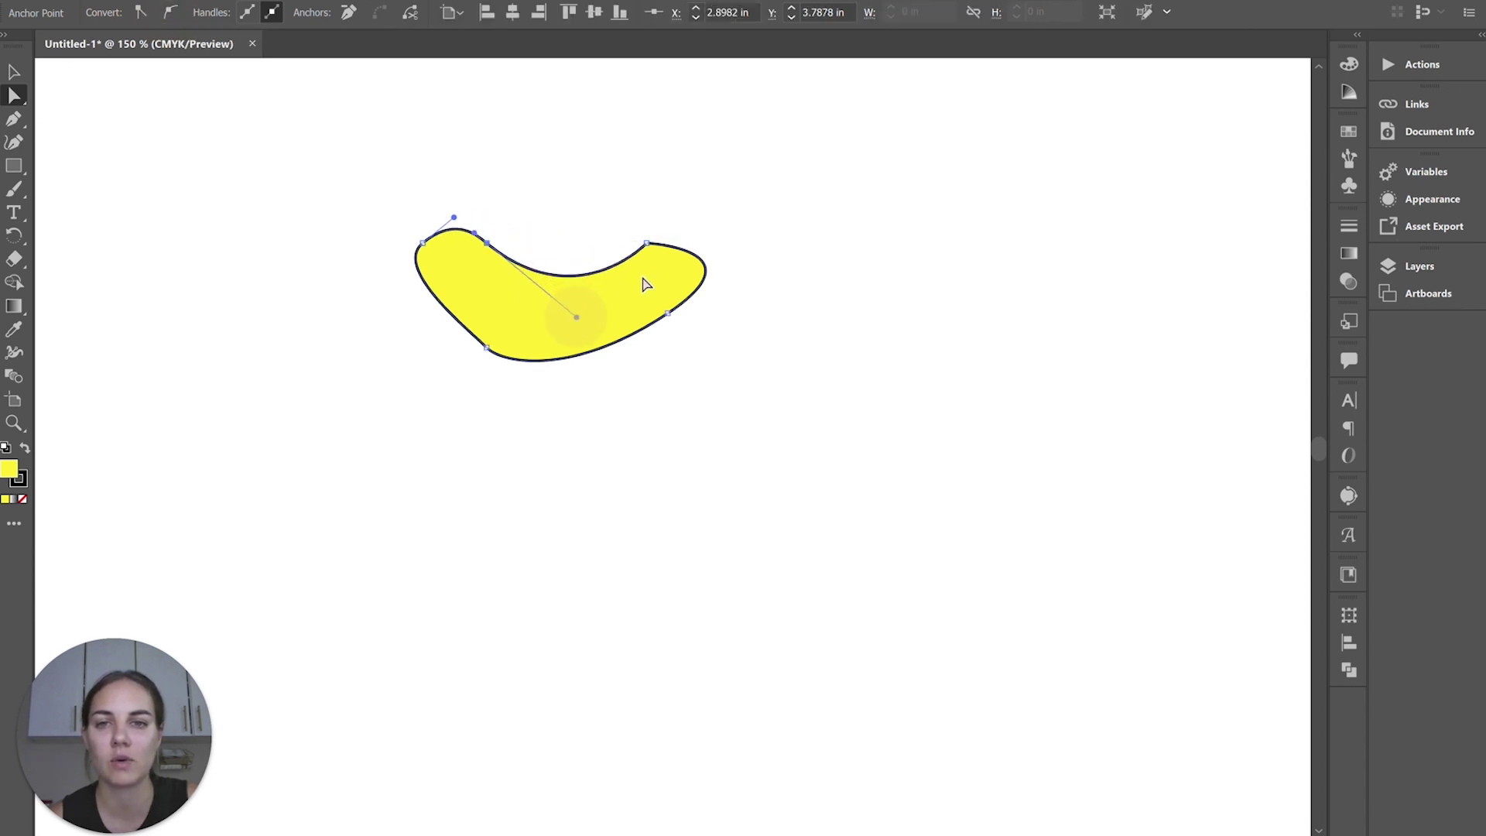
pyautogui.click(647, 242)
pyautogui.moveTo(654, 264); pyautogui.dragTo(666, 275)
# - Bulge the left side outward and fine-tune its curve, then delete the banana shape
pyautogui.click(487, 348)
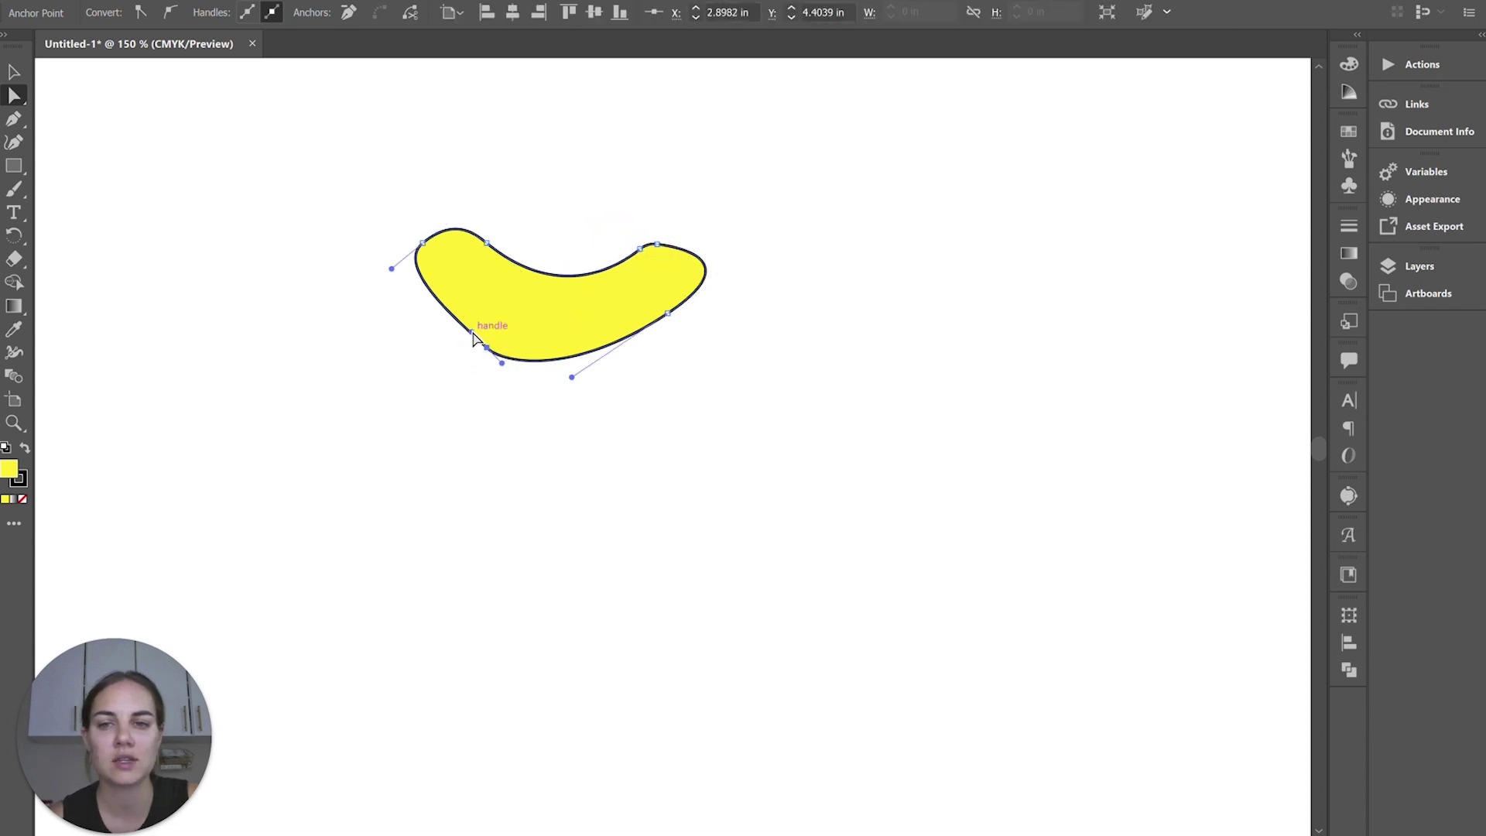
pyautogui.moveTo(471, 332)
pyautogui.mouseDown()
pyautogui.moveTo(350, 394)
pyautogui.moveTo(531, 532)
pyautogui.moveTo(275, 206)
pyautogui.moveTo(470, 333)
pyautogui.mouseUp()
pyautogui.moveTo(439, 259); pyautogui.dragTo(443, 309)
pyautogui.click(13, 72)
pyautogui.press('Delete')
pyautogui.click(16, 144)
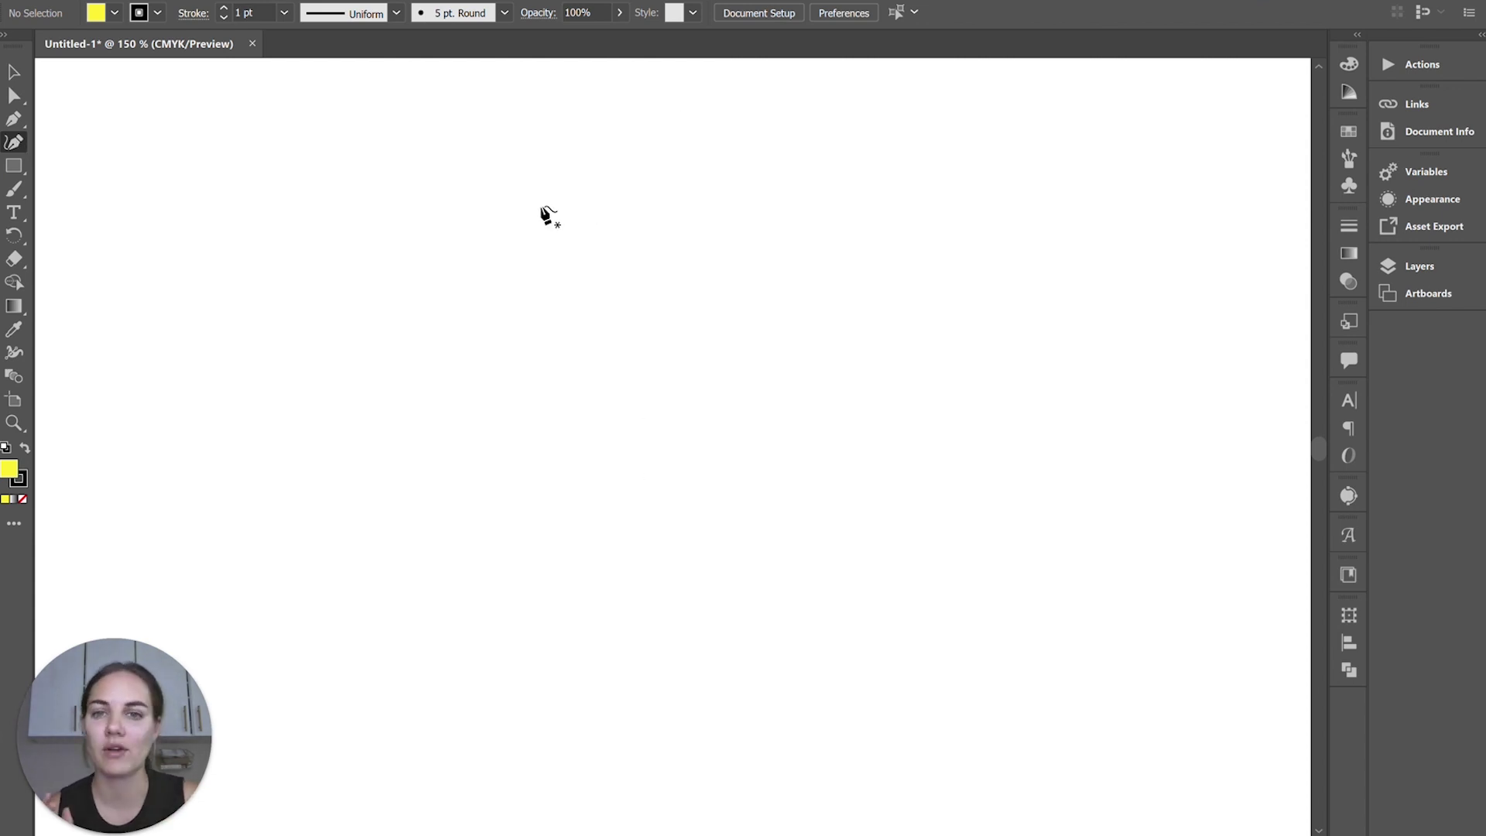
# - Draw a closed rounded blob with four Curvature tool points
pyautogui.click(511, 304)
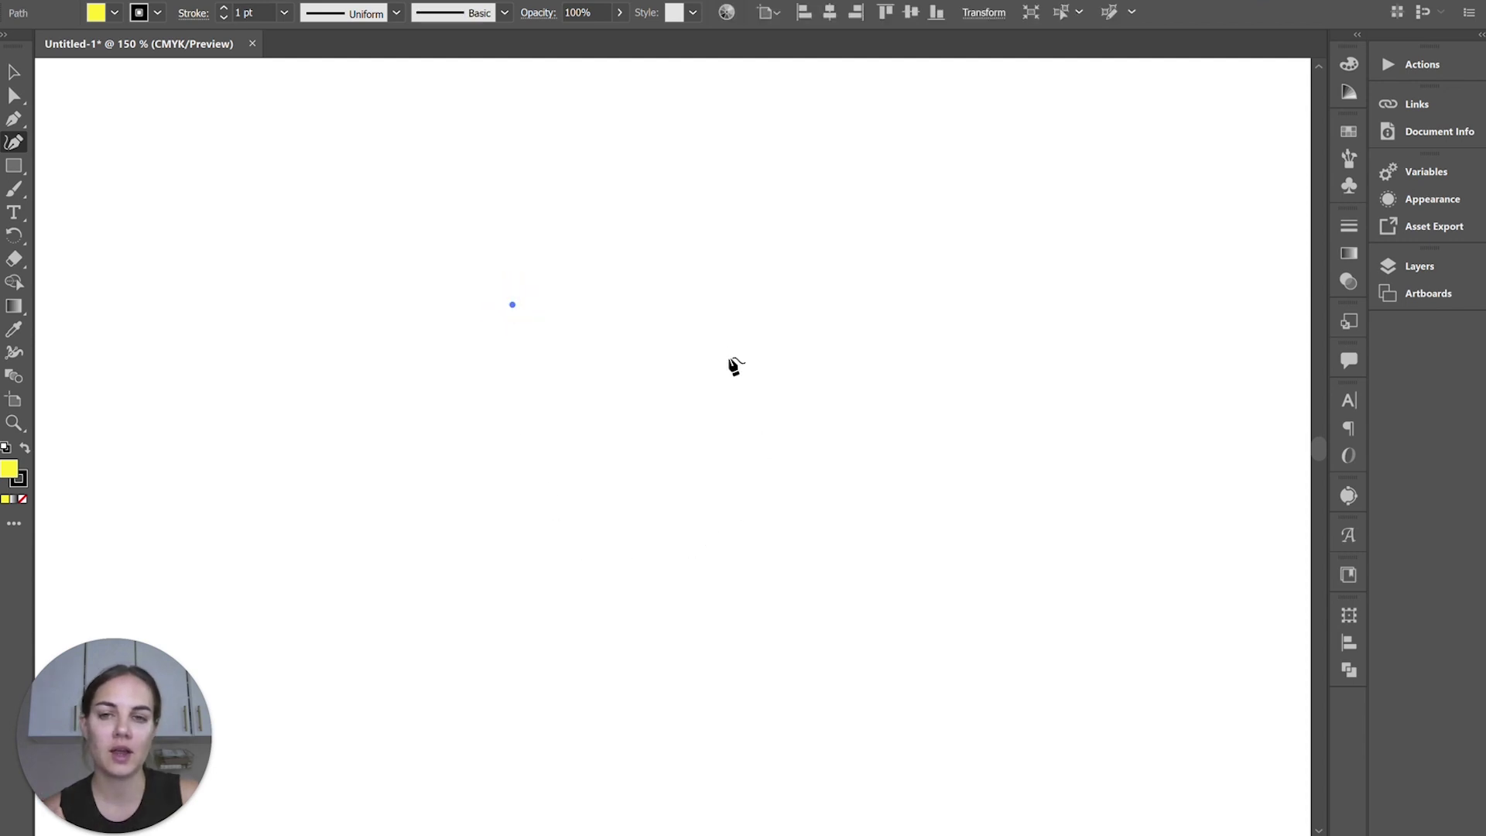
pyautogui.click(727, 306)
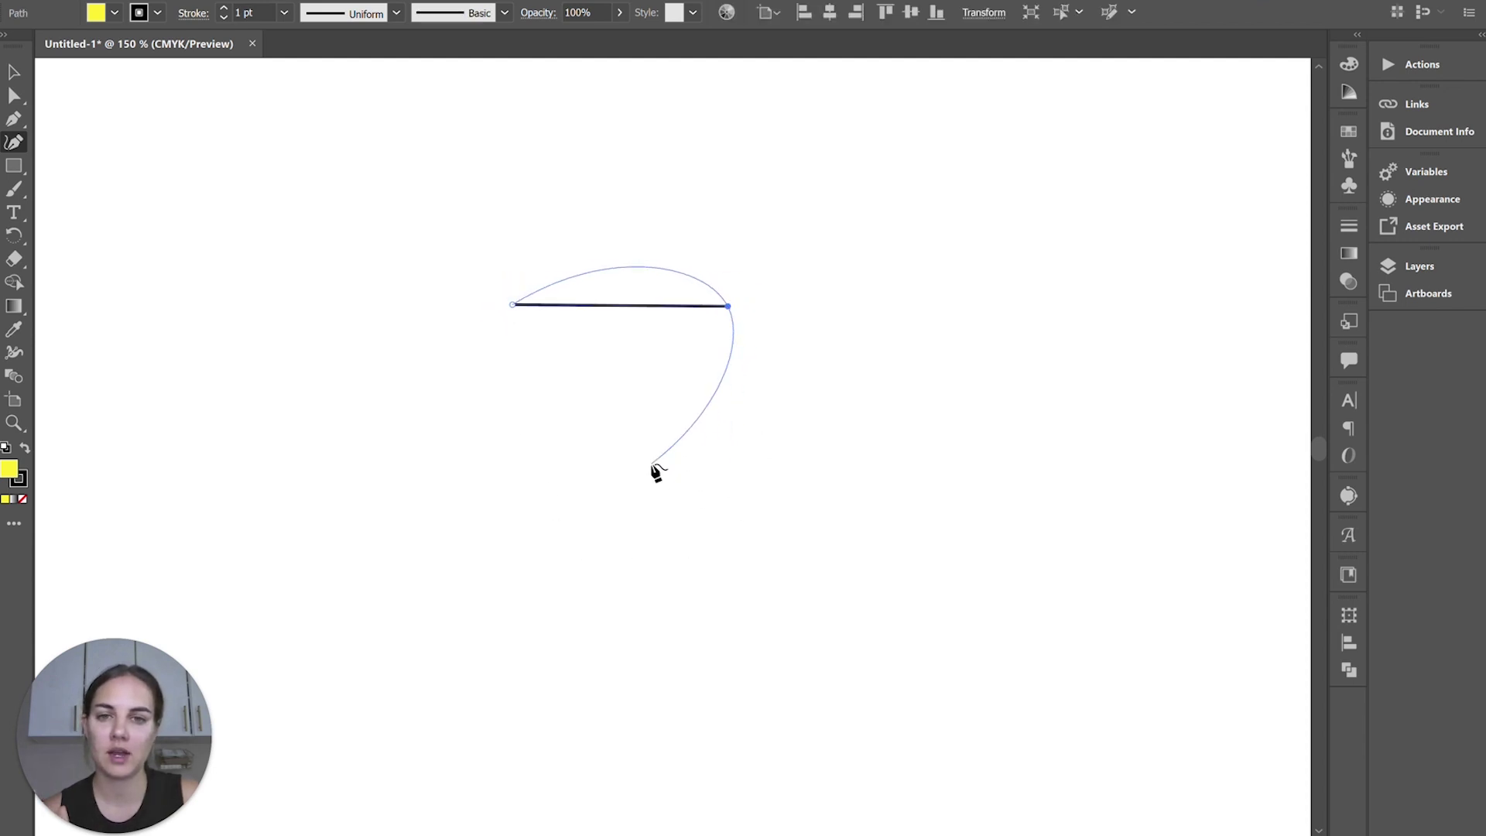
pyautogui.click(689, 479)
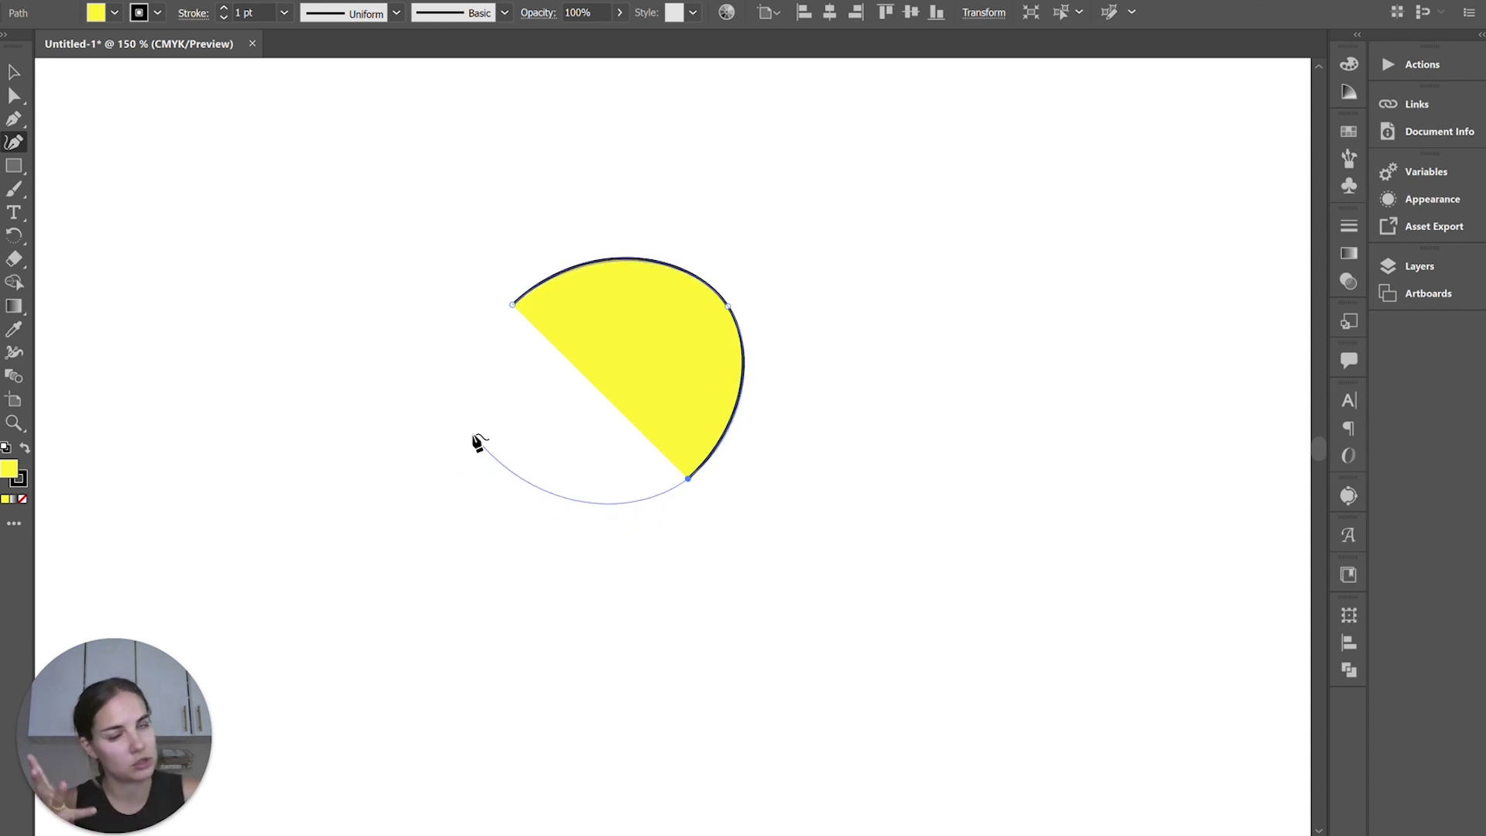
pyautogui.click(473, 408)
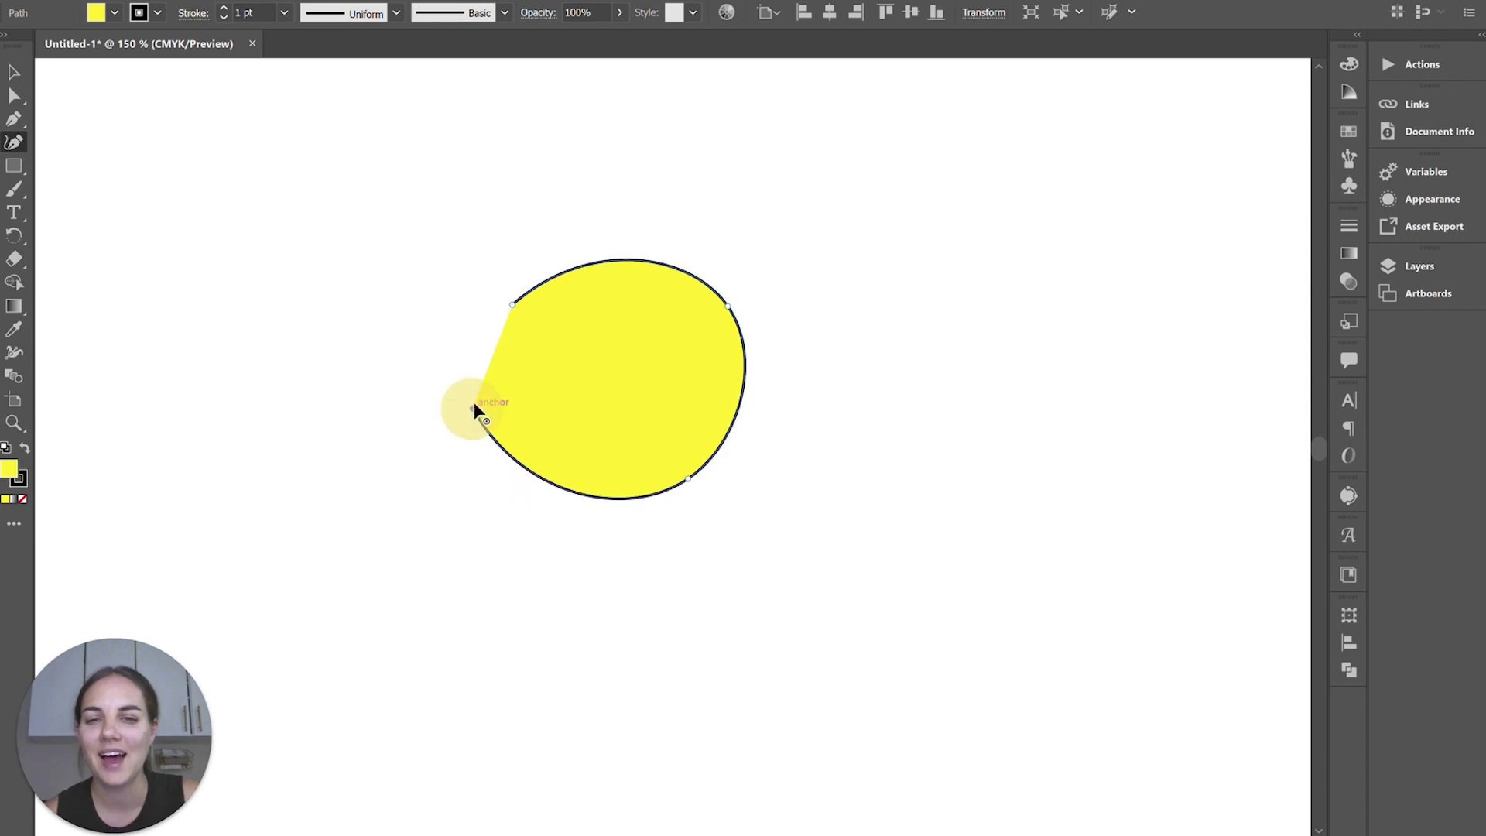
pyautogui.click(514, 303)
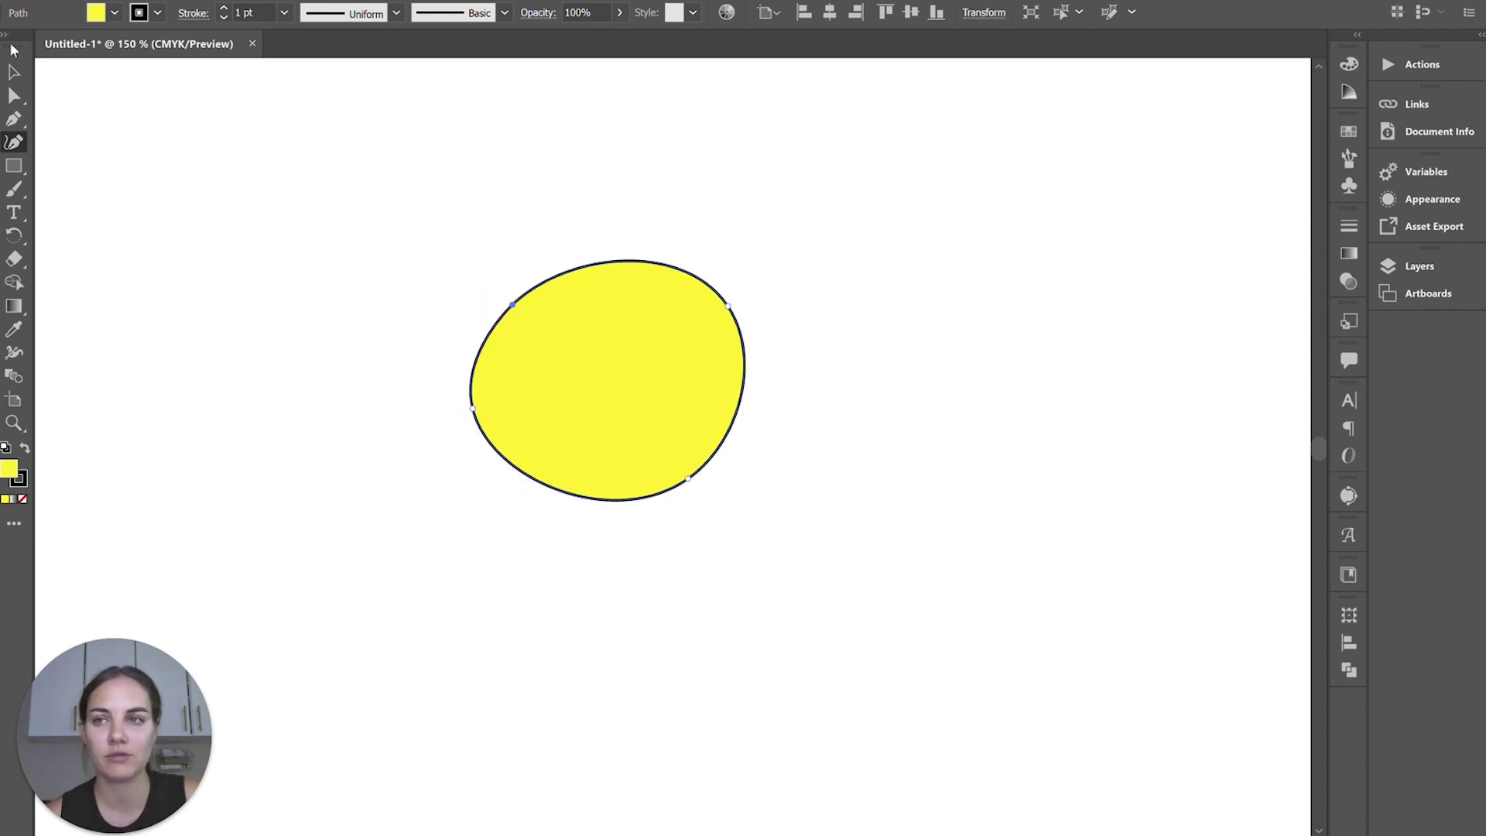
# - Drag the top-right anchor's handle to bulge the blob at lower right, then delete it
pyautogui.click(14, 96)
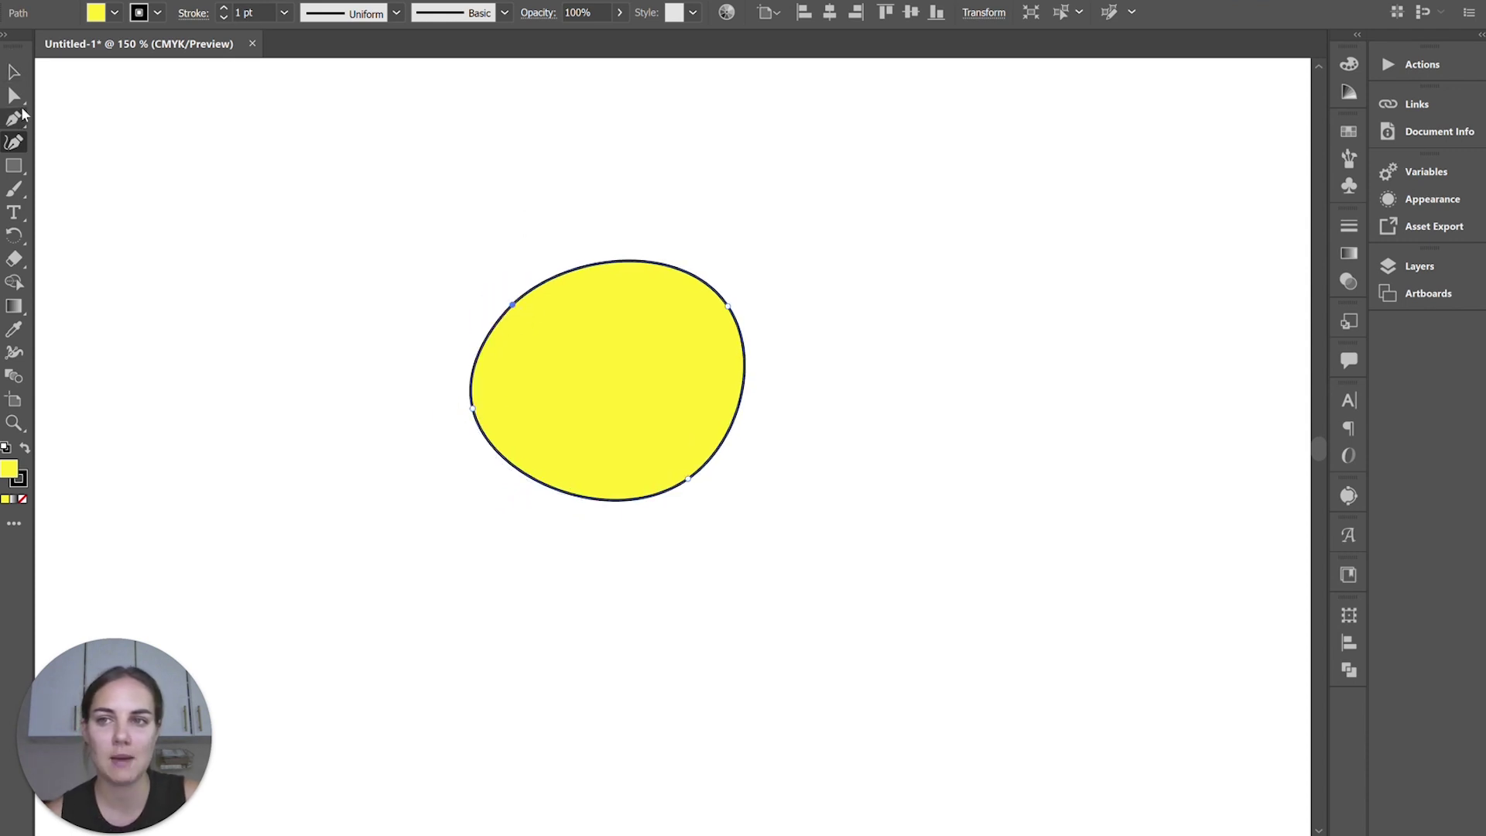
pyautogui.click(728, 307)
pyautogui.moveTo(762, 358); pyautogui.dragTo(862, 554)
pyautogui.press('v')
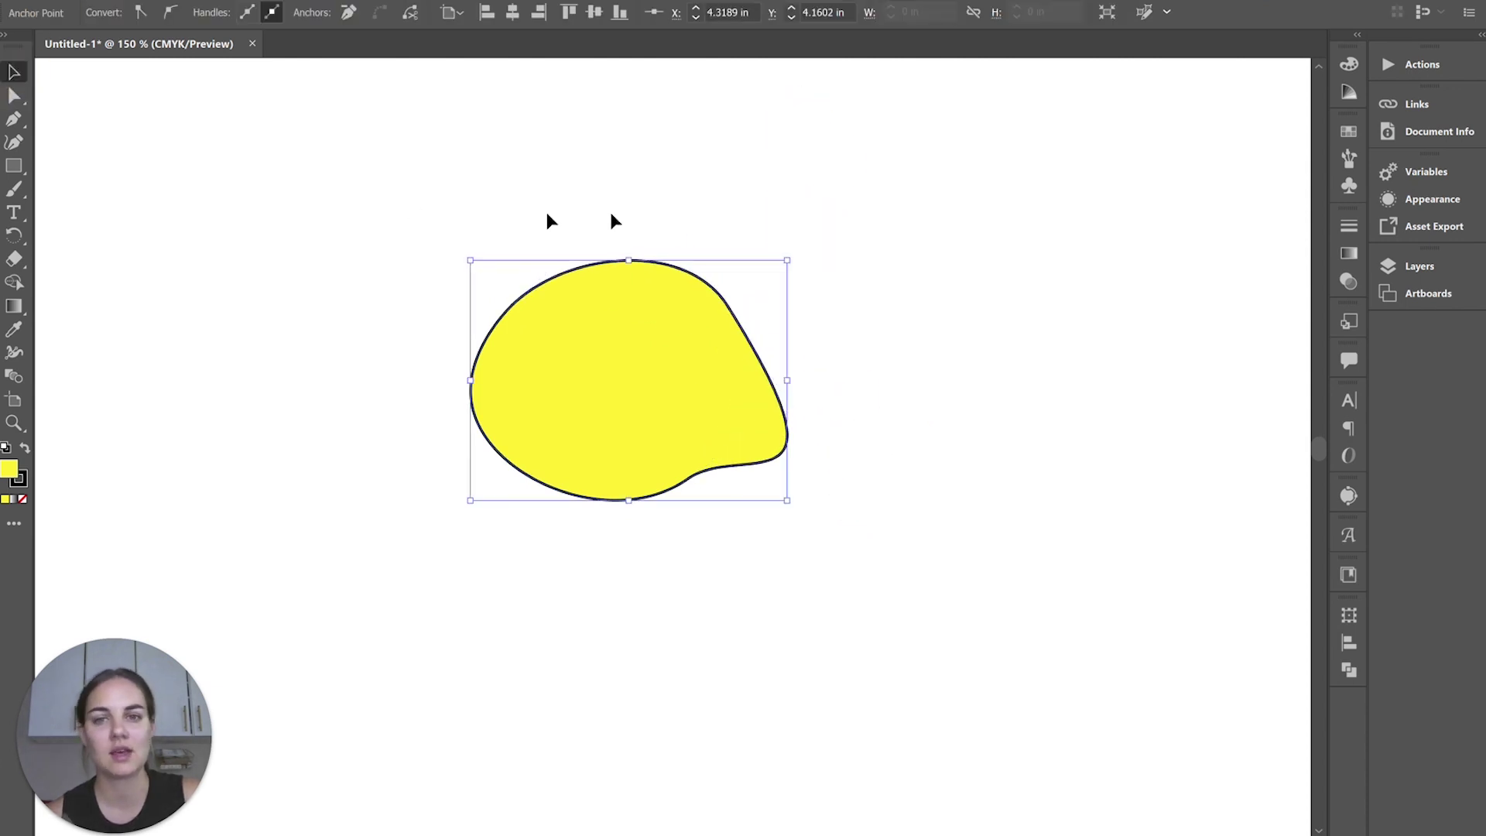
pyautogui.press('Delete')
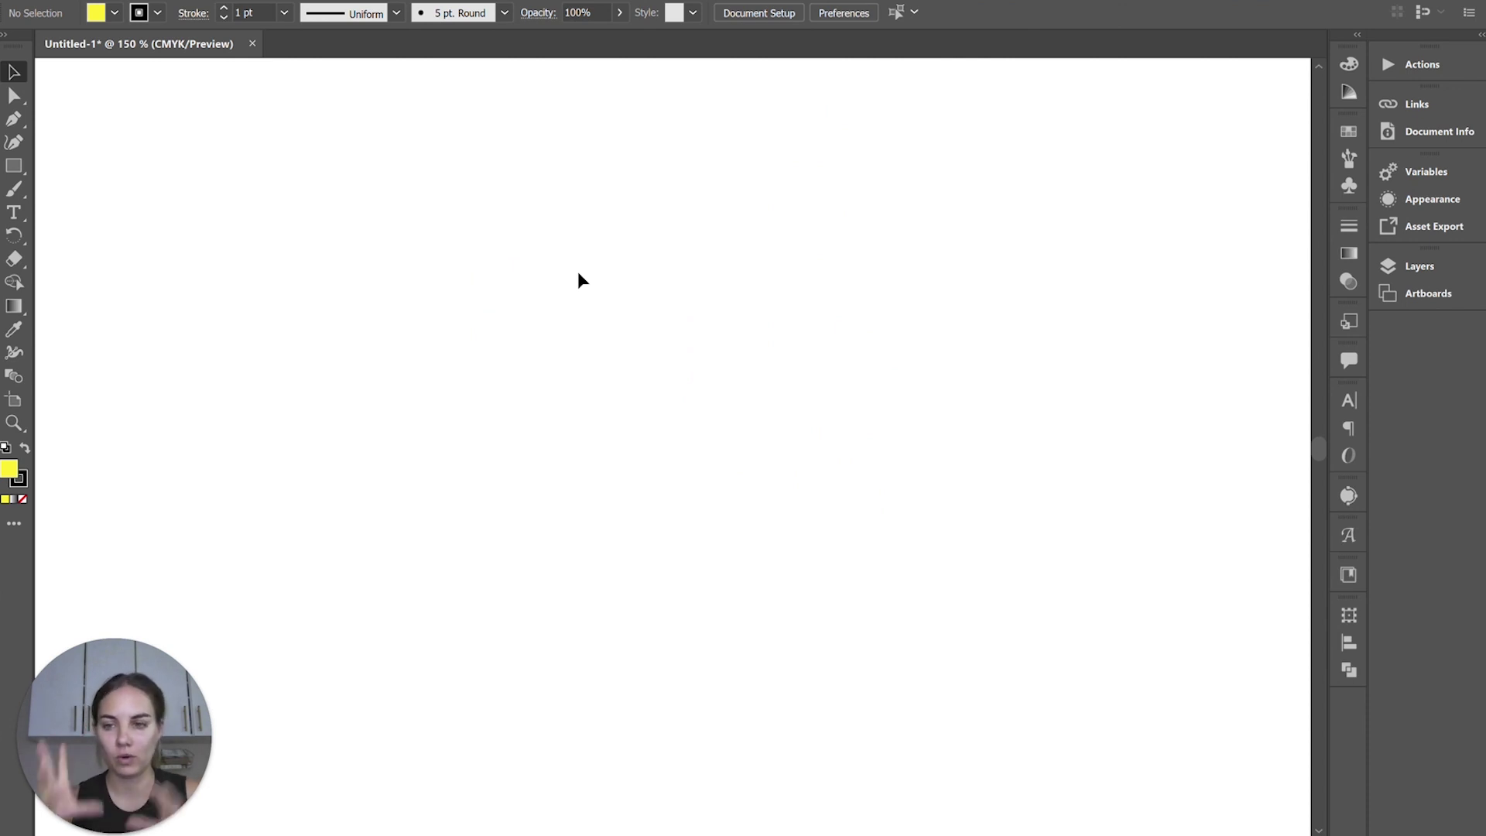
pyautogui.click(14, 118)
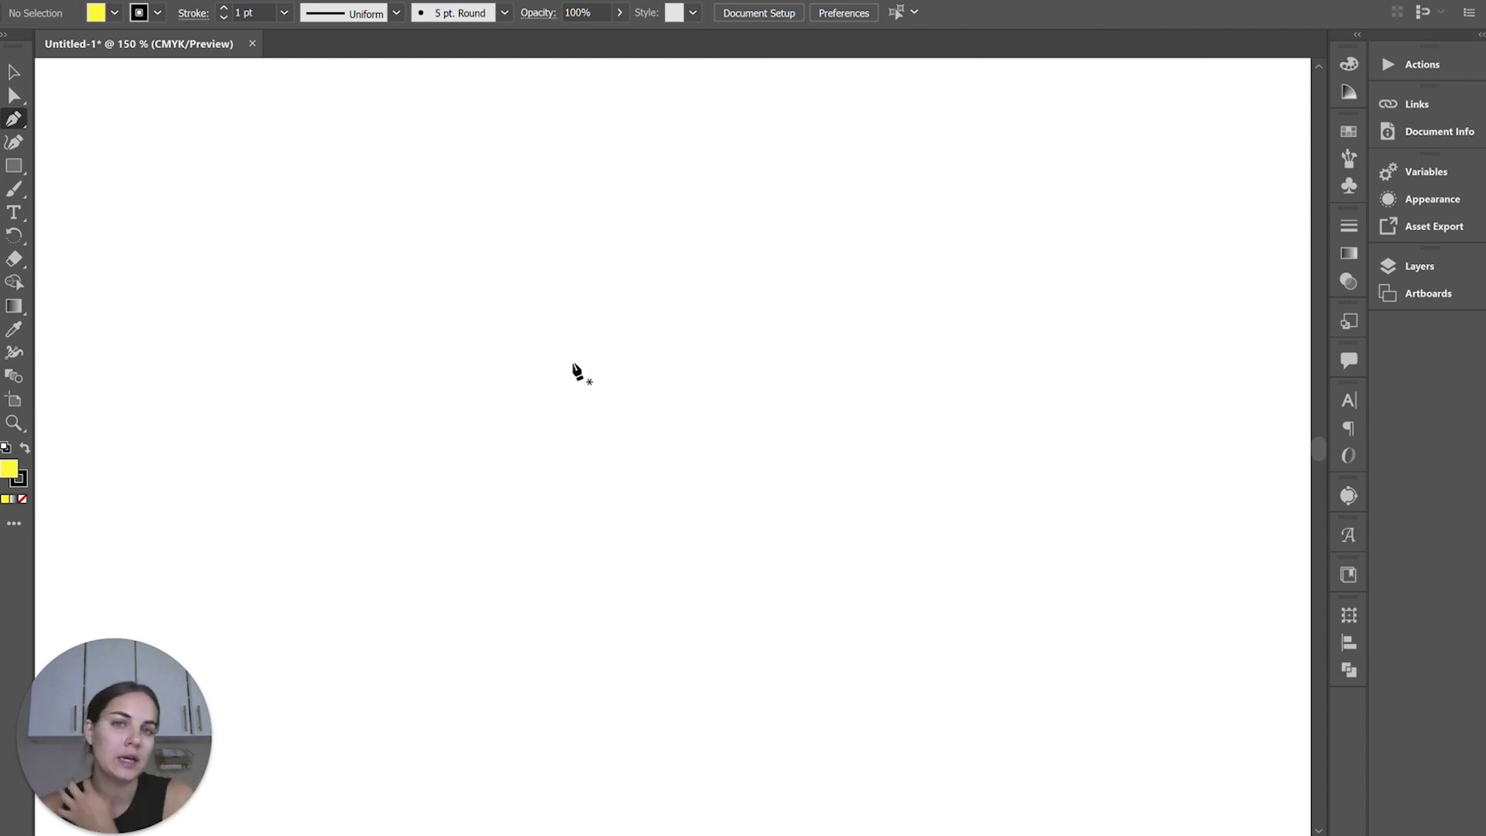
# - Place three Pen corners to form a yellow triangle with a horizontal top edge
pyautogui.click(540, 299)
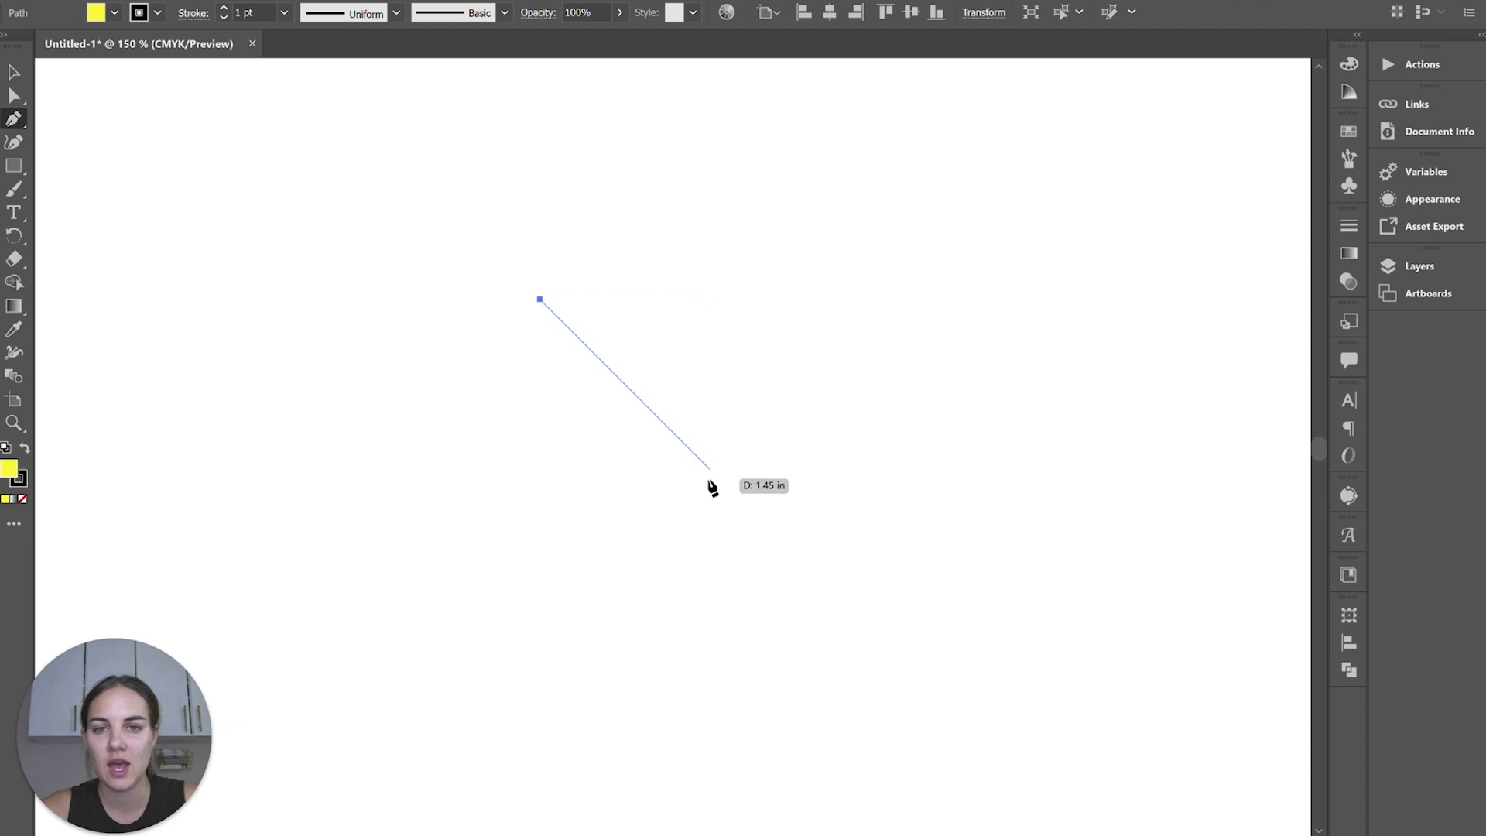
pyautogui.keyDown('shift'); pyautogui.click(747, 307); pyautogui.keyUp('shift')
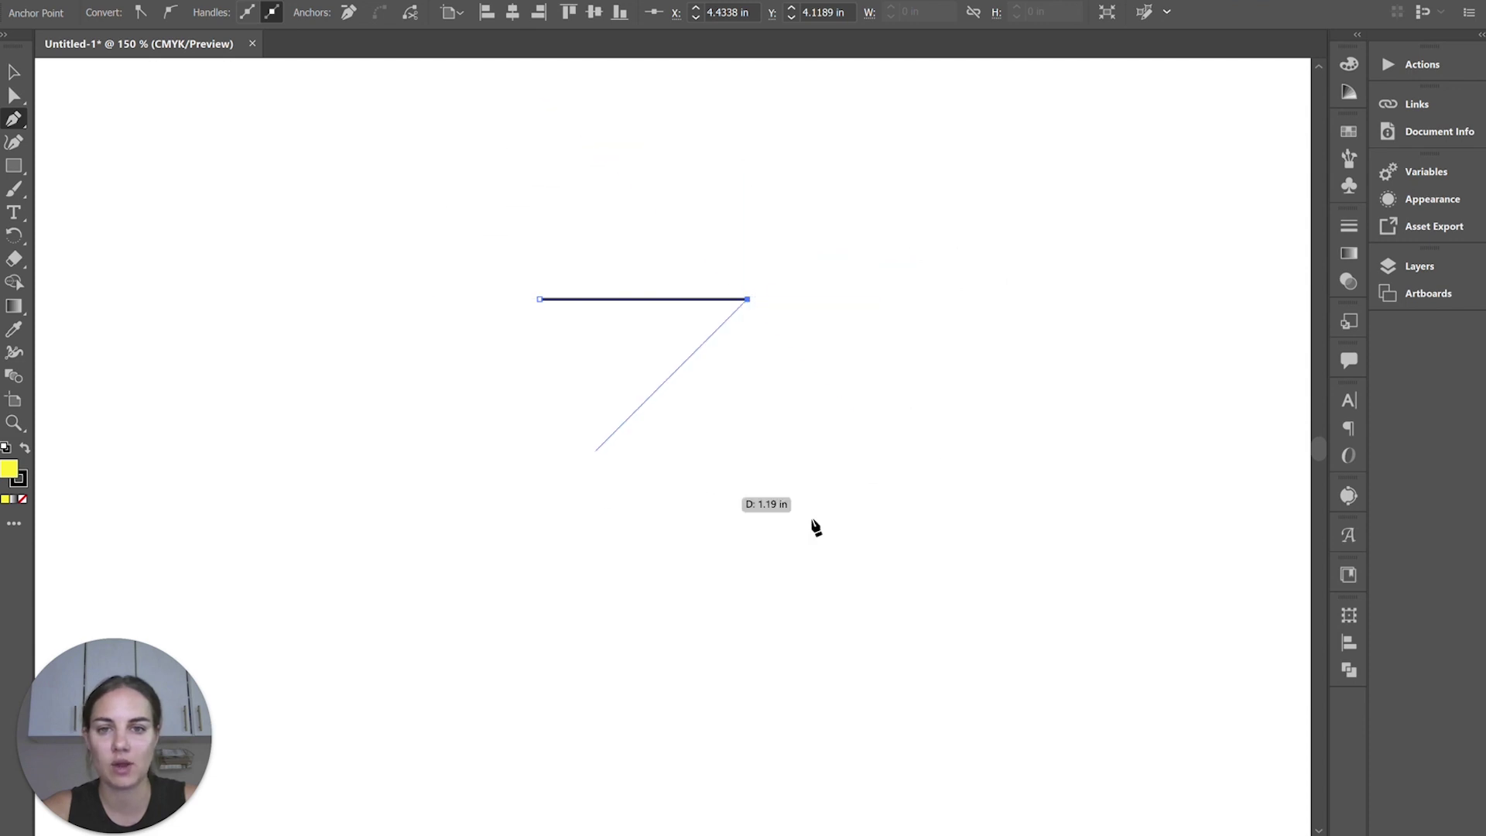
pyautogui.click(657, 480)
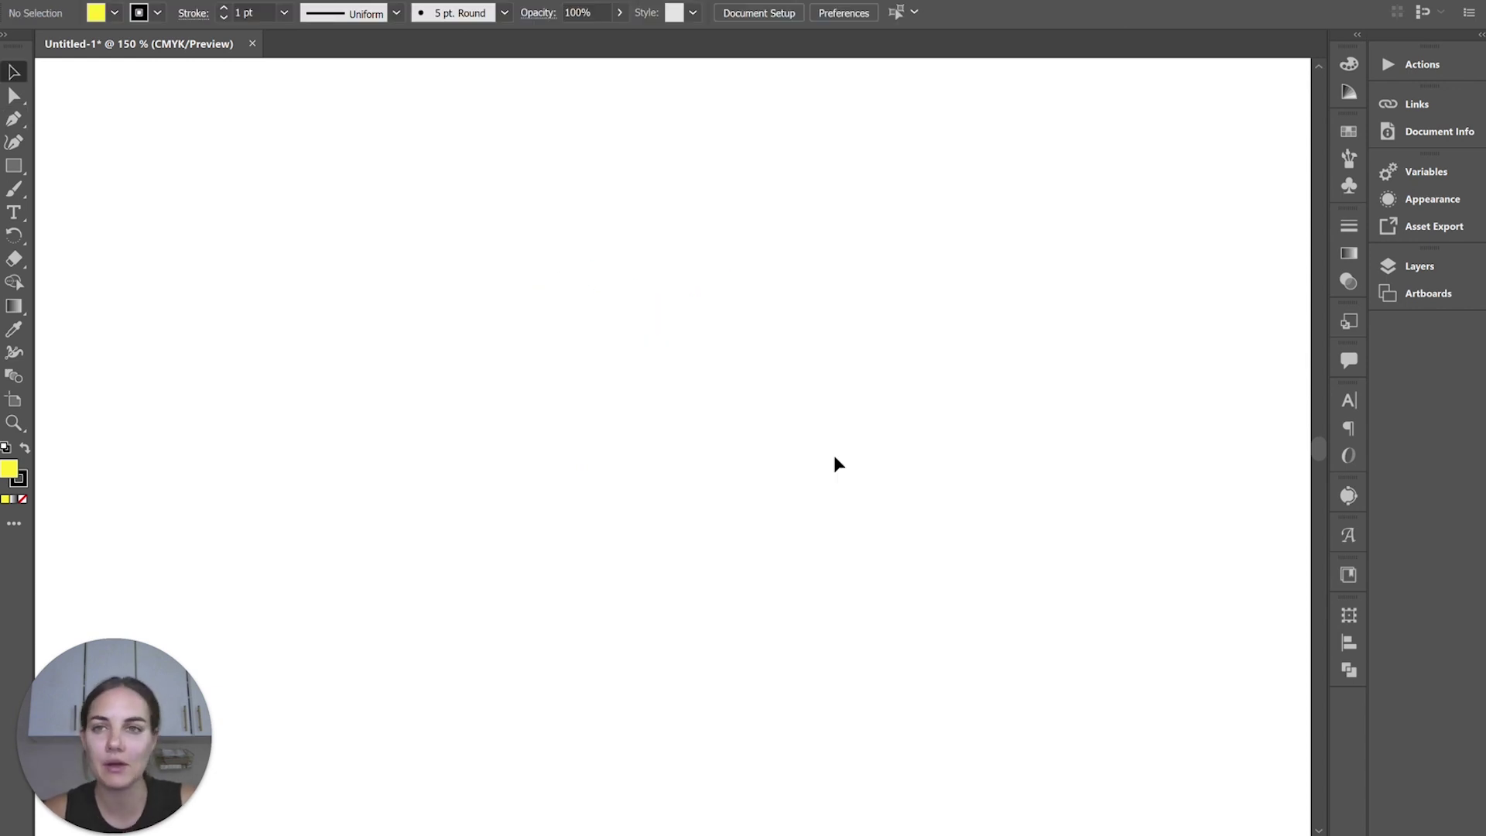
pyautogui.click(12, 190)
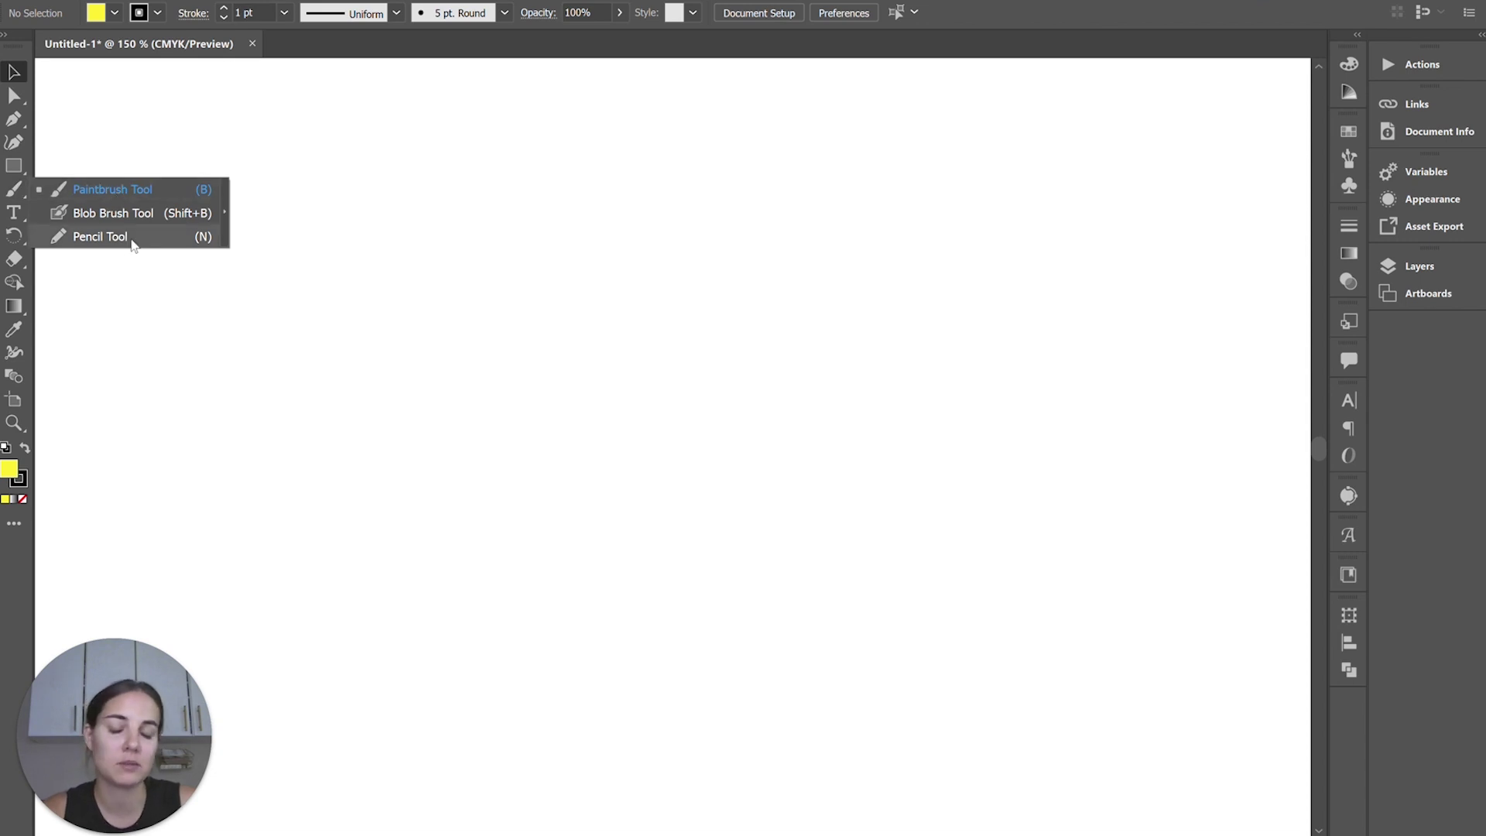
# - Pencil a closed freehand loop and pull its top-right notch anchors into a curled V
pyautogui.click(101, 237)
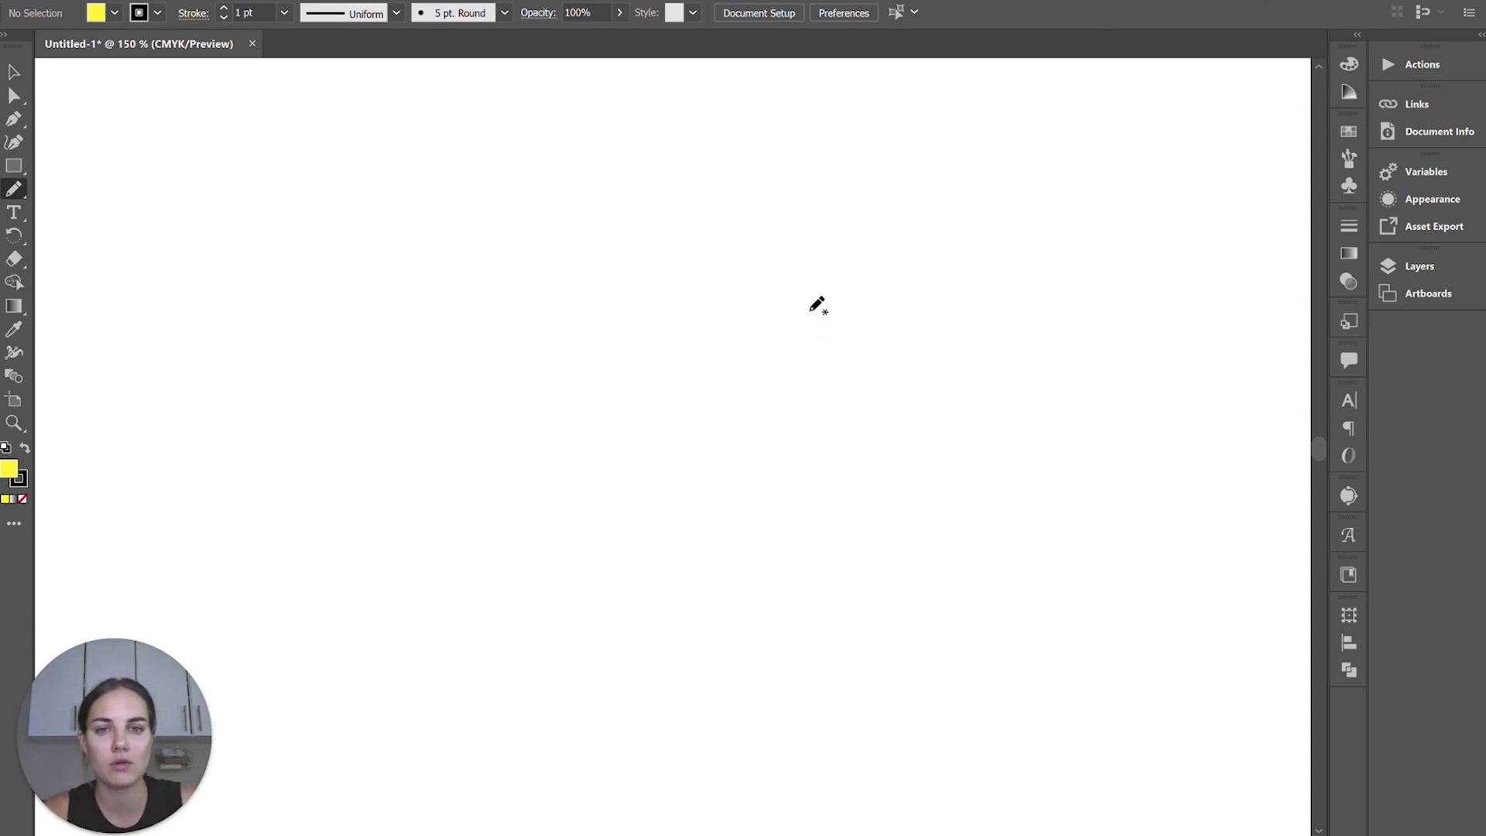
pyautogui.moveTo(817, 305)
pyautogui.mouseDown()
pyautogui.moveTo(498, 243)
pyautogui.moveTo(681, 590)
pyautogui.moveTo(842, 356)
pyautogui.moveTo(817, 293)
pyautogui.moveTo(810, 307)
pyautogui.mouseUp()
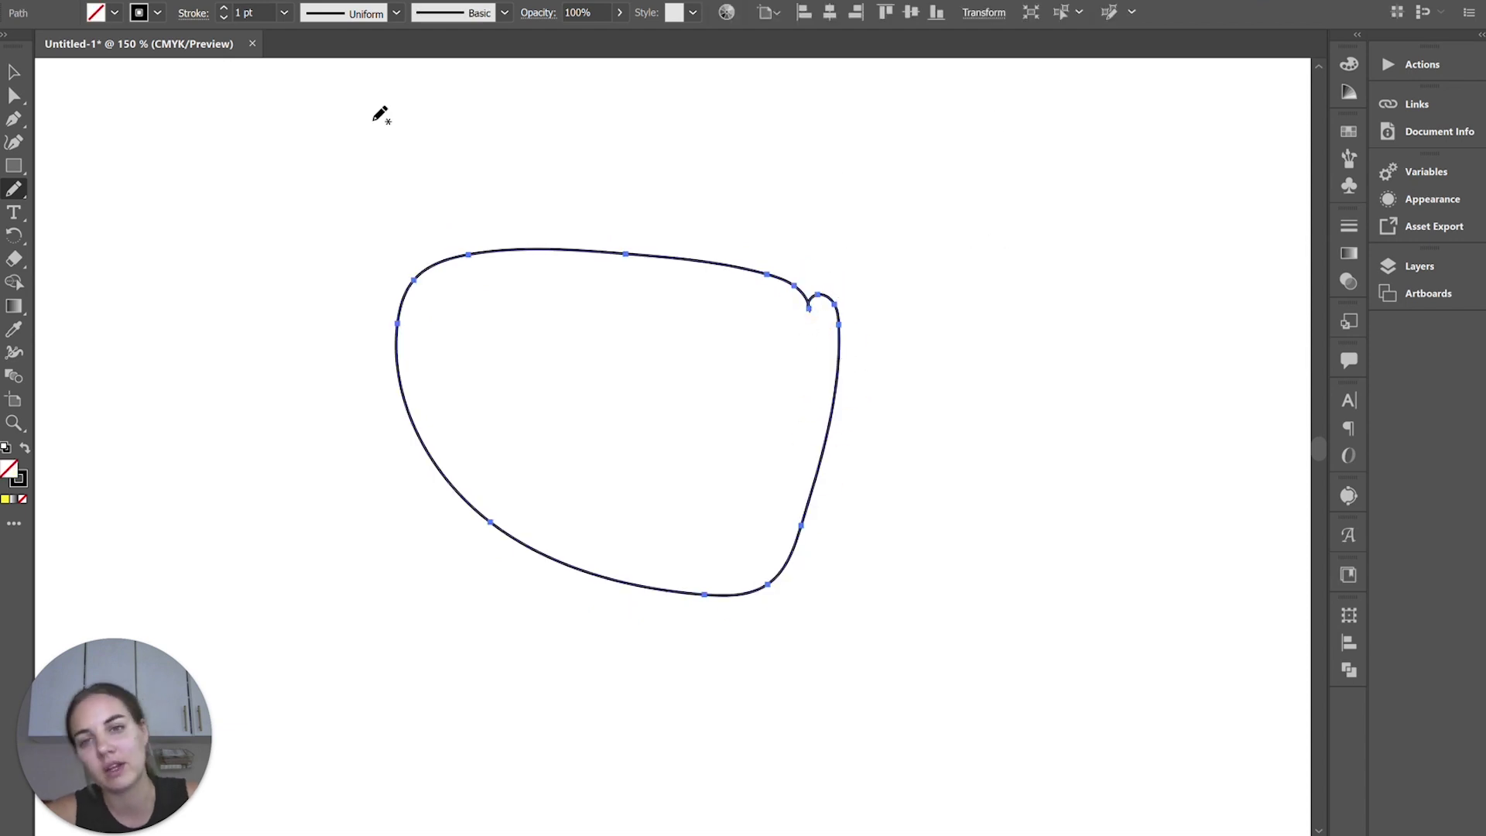
pyautogui.click(14, 96)
pyautogui.click(810, 308)
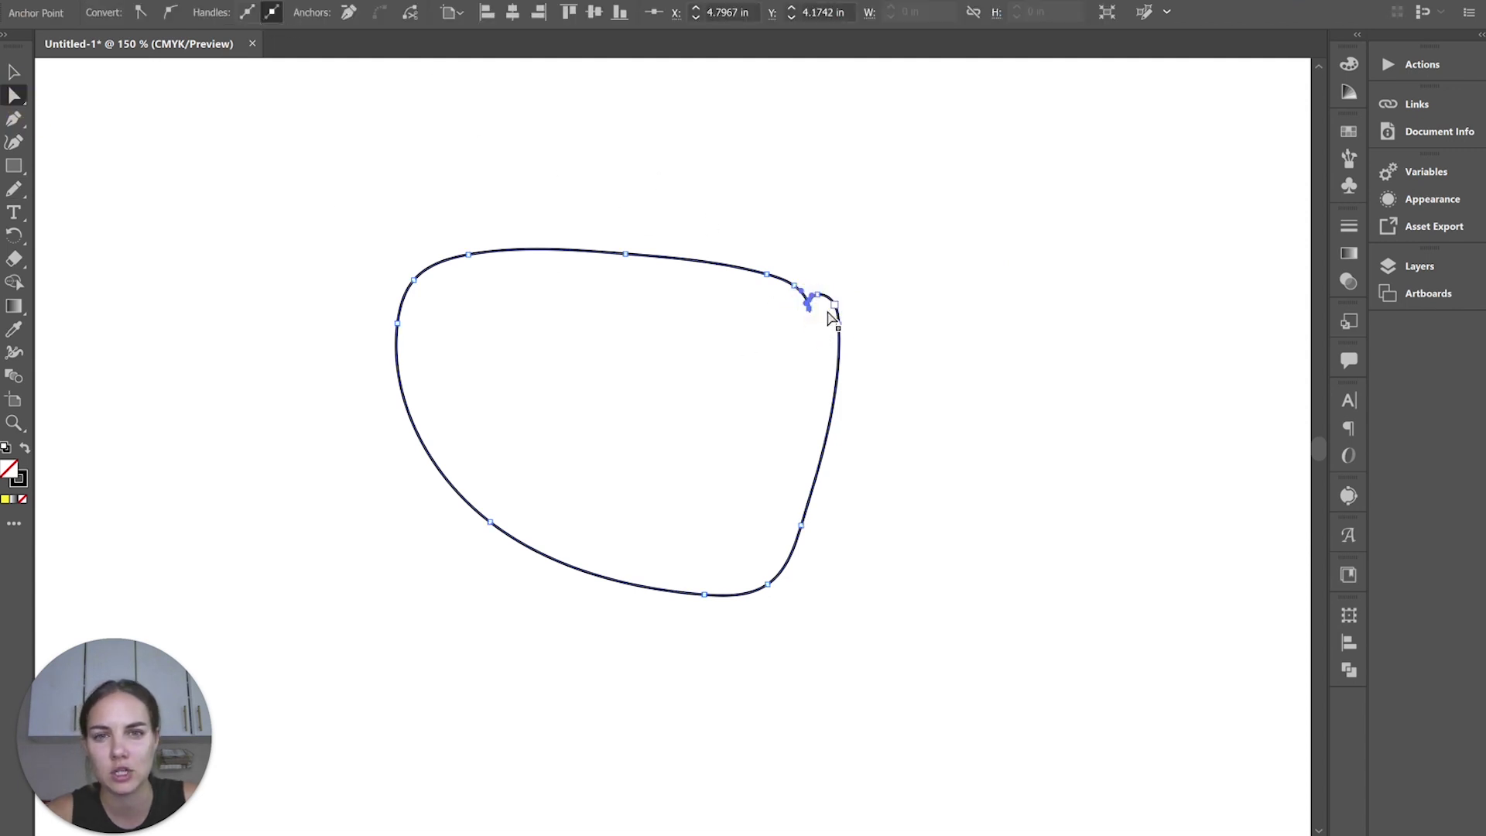
pyautogui.moveTo(810, 307); pyautogui.dragTo(728, 363)
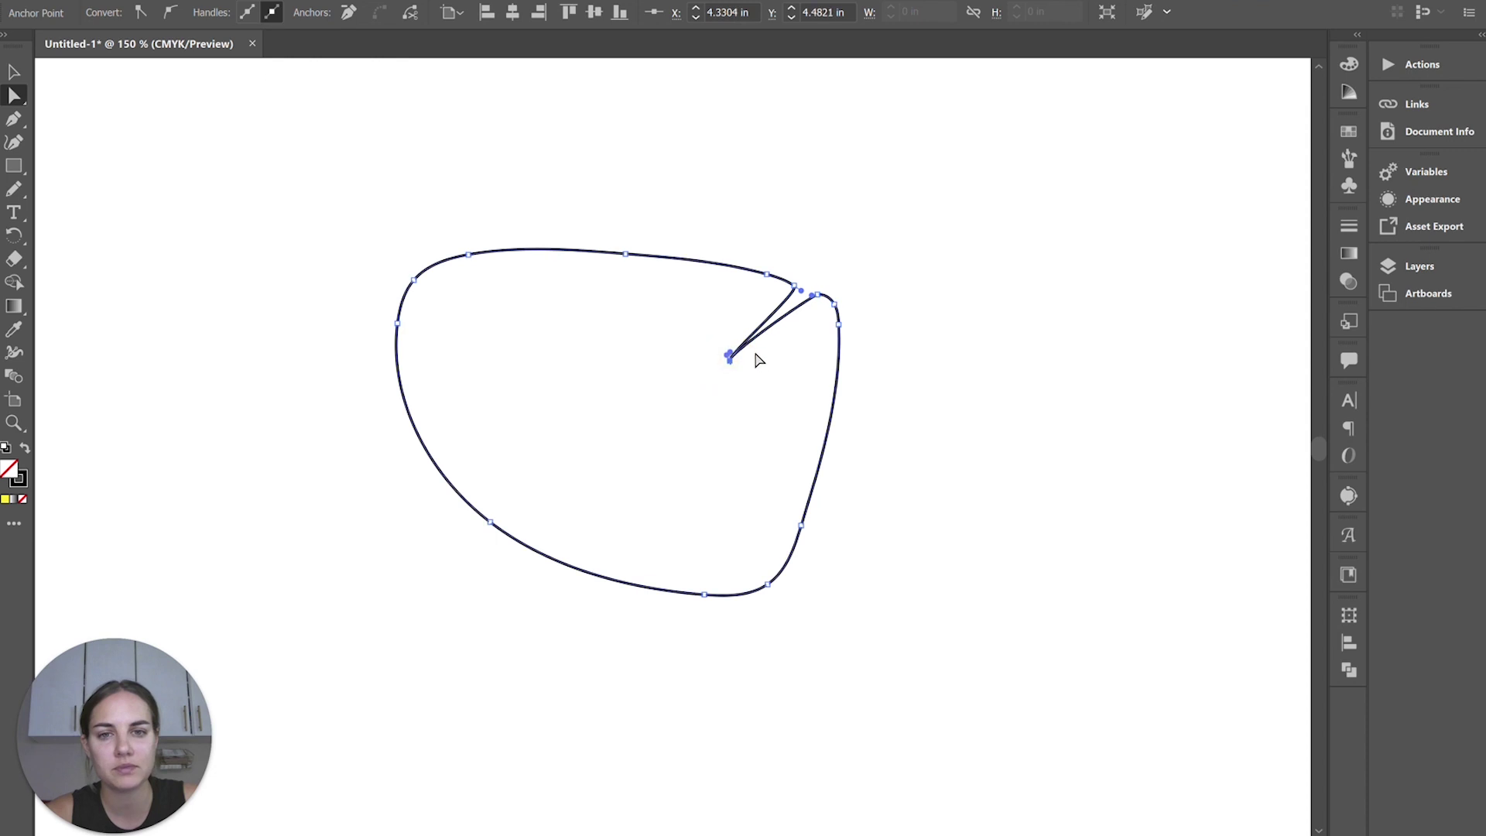
pyautogui.moveTo(796, 293); pyautogui.dragTo(661, 313)
pyautogui.moveTo(777, 277); pyautogui.dragTo(759, 335)
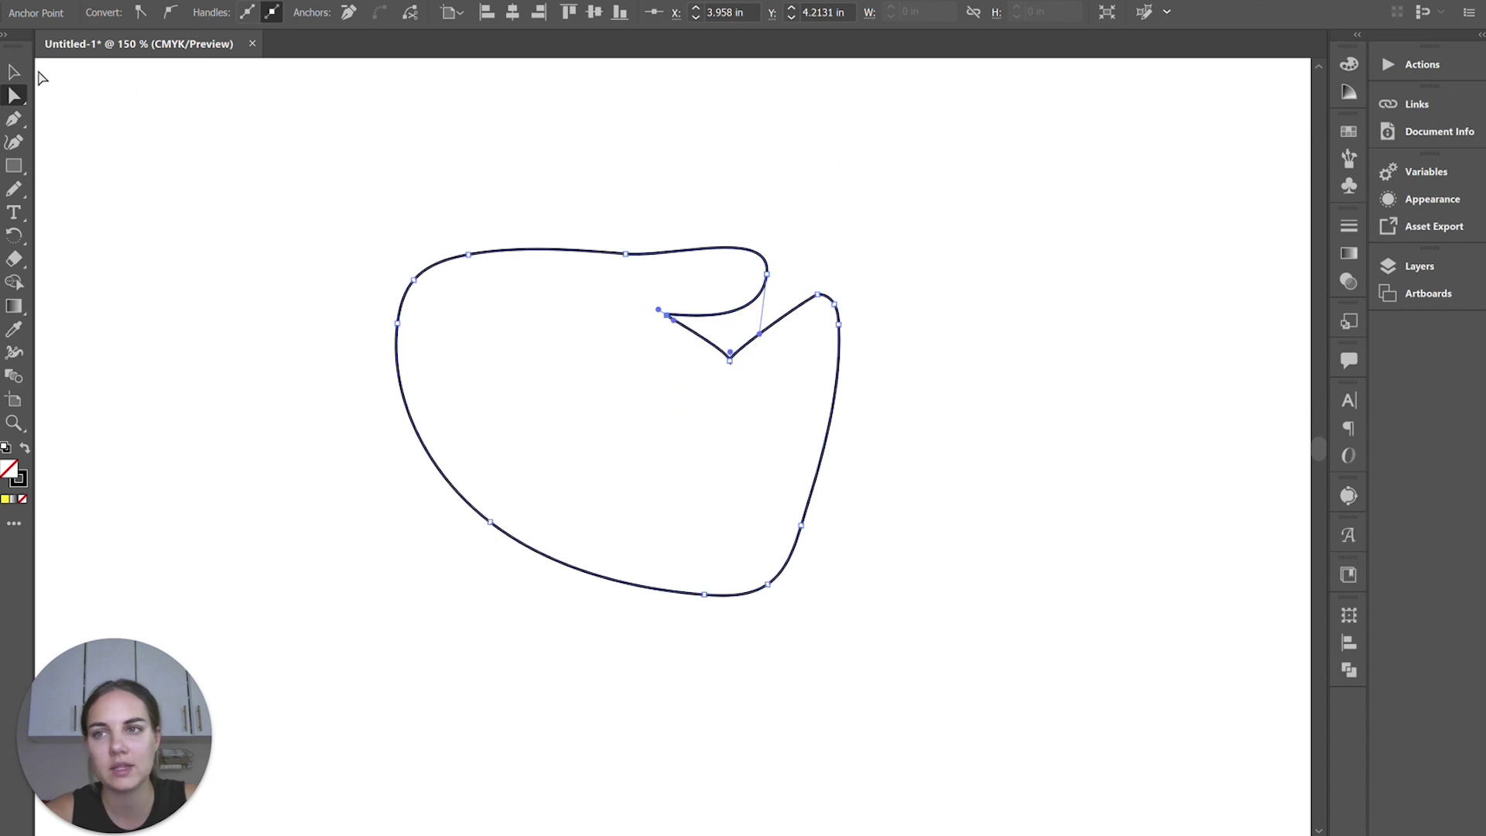
# - Select the freehand shape and fill it with yellow
pyautogui.click(14, 72)
pyautogui.click(521, 163)
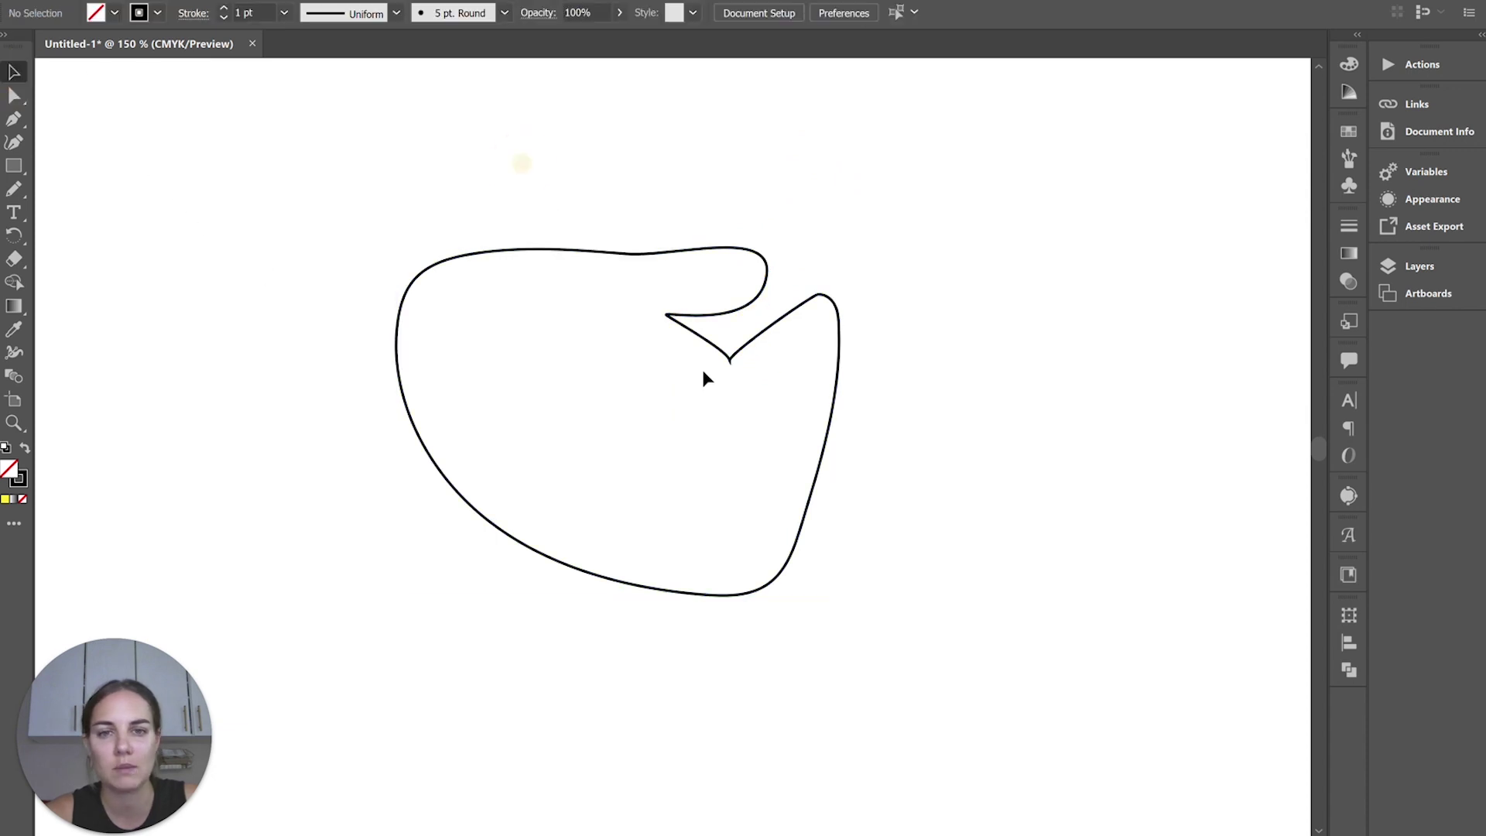
pyautogui.click(729, 357)
pyautogui.click(115, 12)
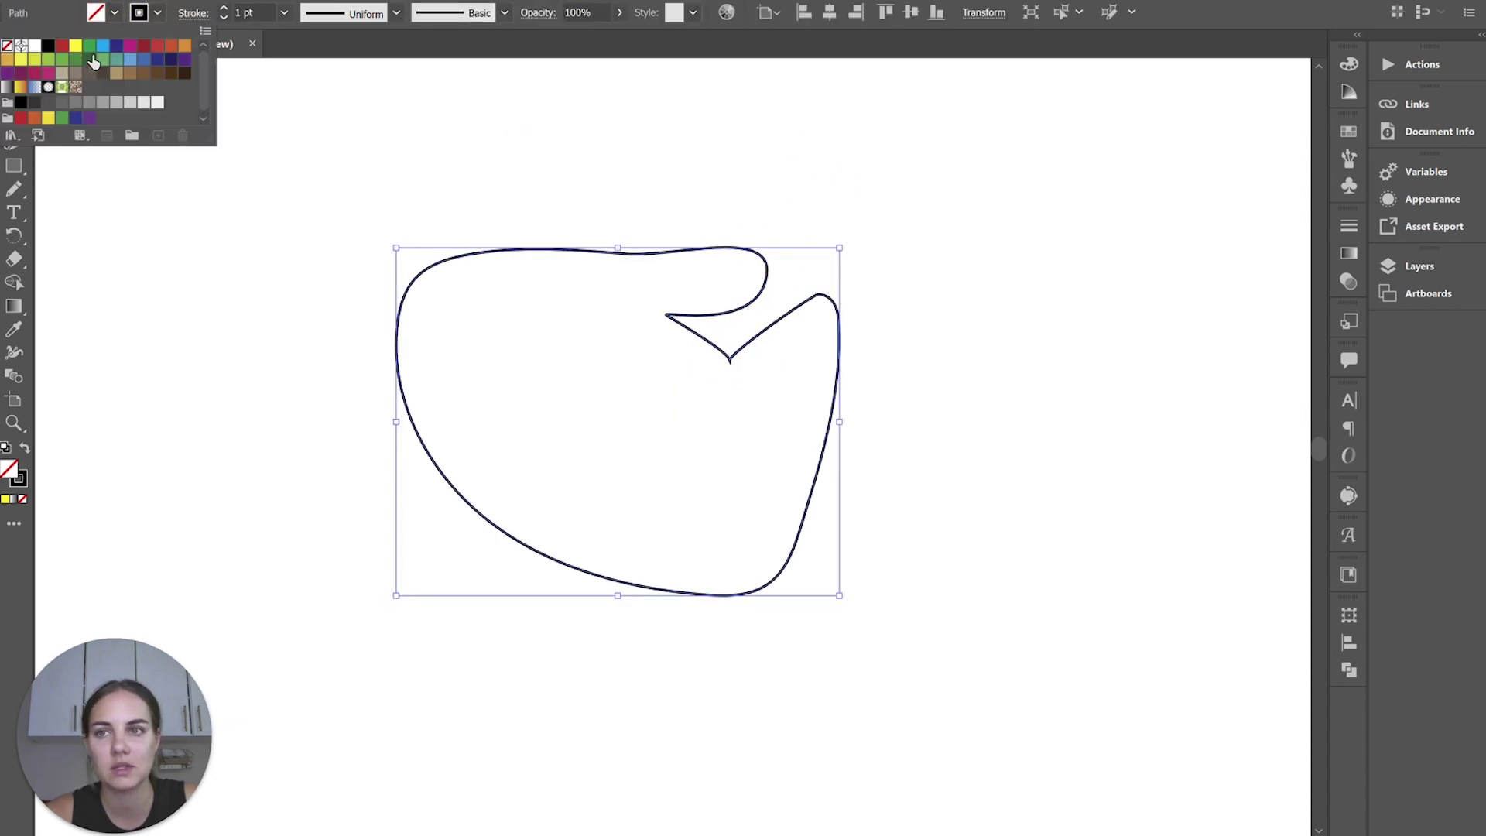
pyautogui.click(76, 46)
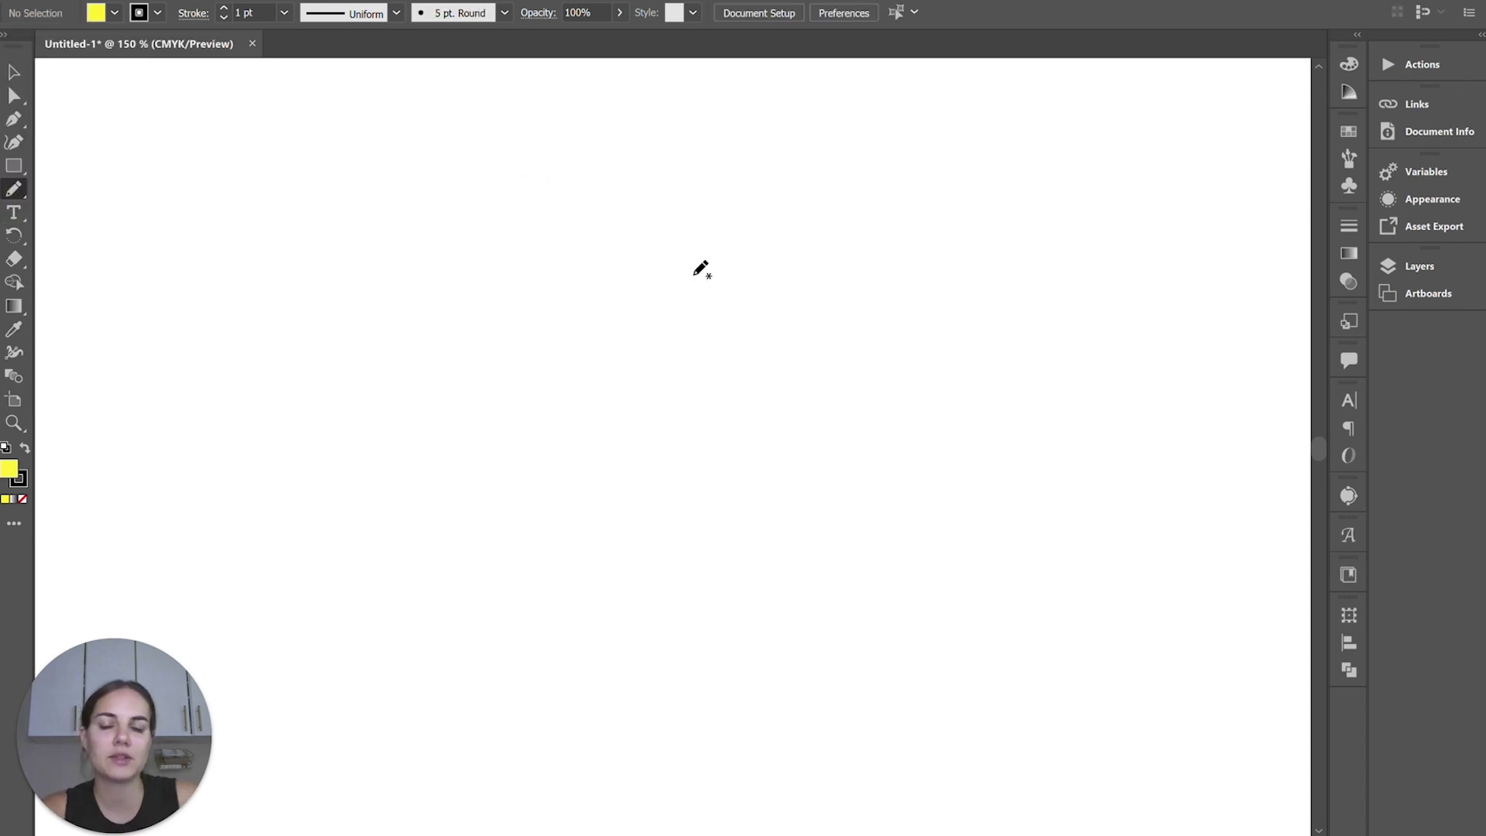
# - Pencil another closed loop, fill it yellow, and add an ear-shaped lobe at top left
pyautogui.moveTo(717, 277)
pyautogui.mouseDown()
pyautogui.moveTo(570, 504)
pyautogui.moveTo(862, 364)
pyautogui.moveTo(730, 258)
pyautogui.moveTo(713, 281)
pyautogui.mouseUp()
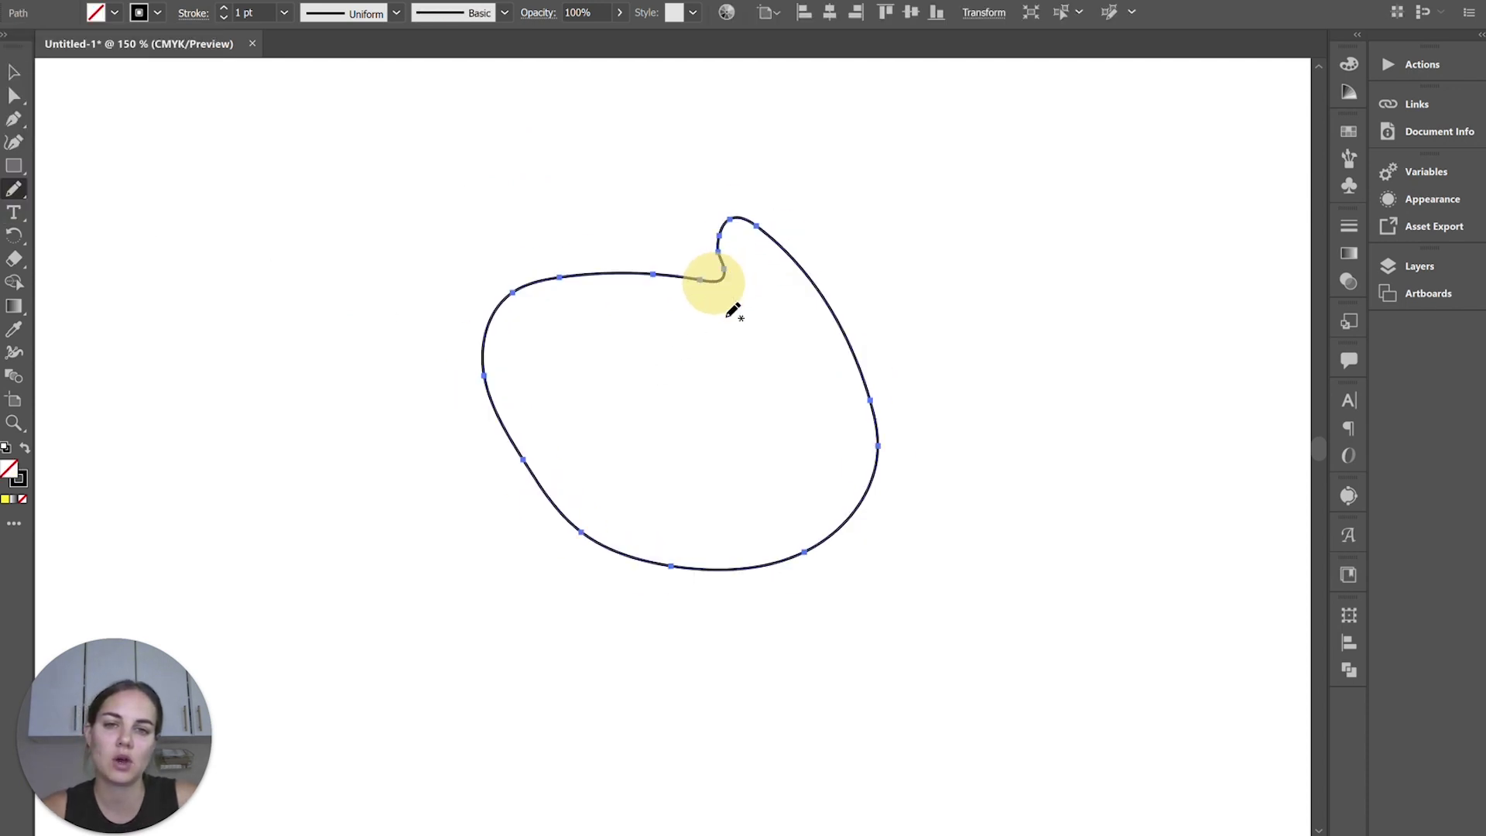
pyautogui.click(114, 12)
pyautogui.click(76, 47)
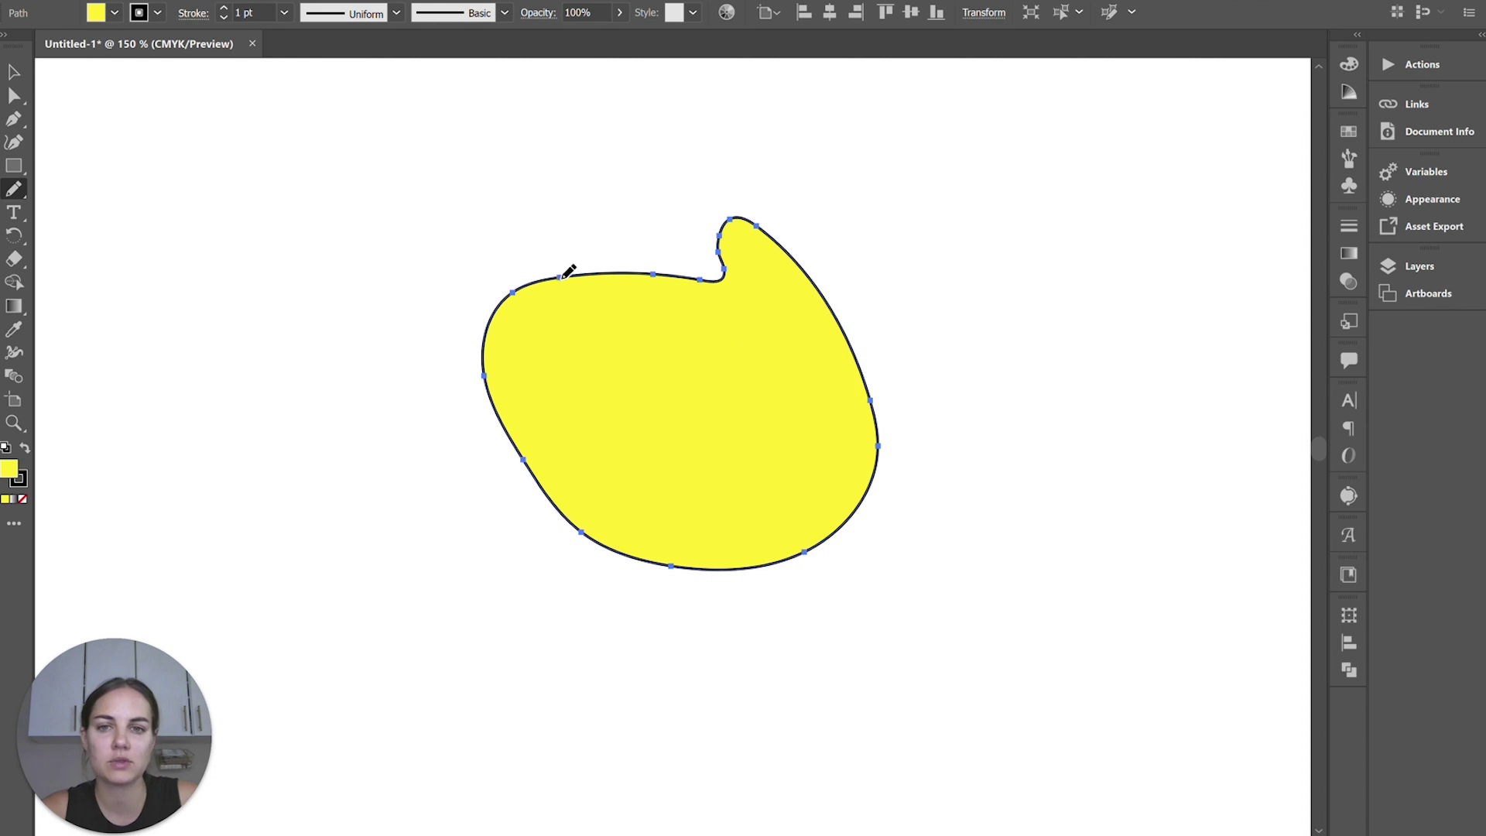
pyautogui.moveTo(563, 276)
pyautogui.mouseDown()
pyautogui.moveTo(536, 245)
pyautogui.moveTo(509, 293)
pyautogui.mouseUp()
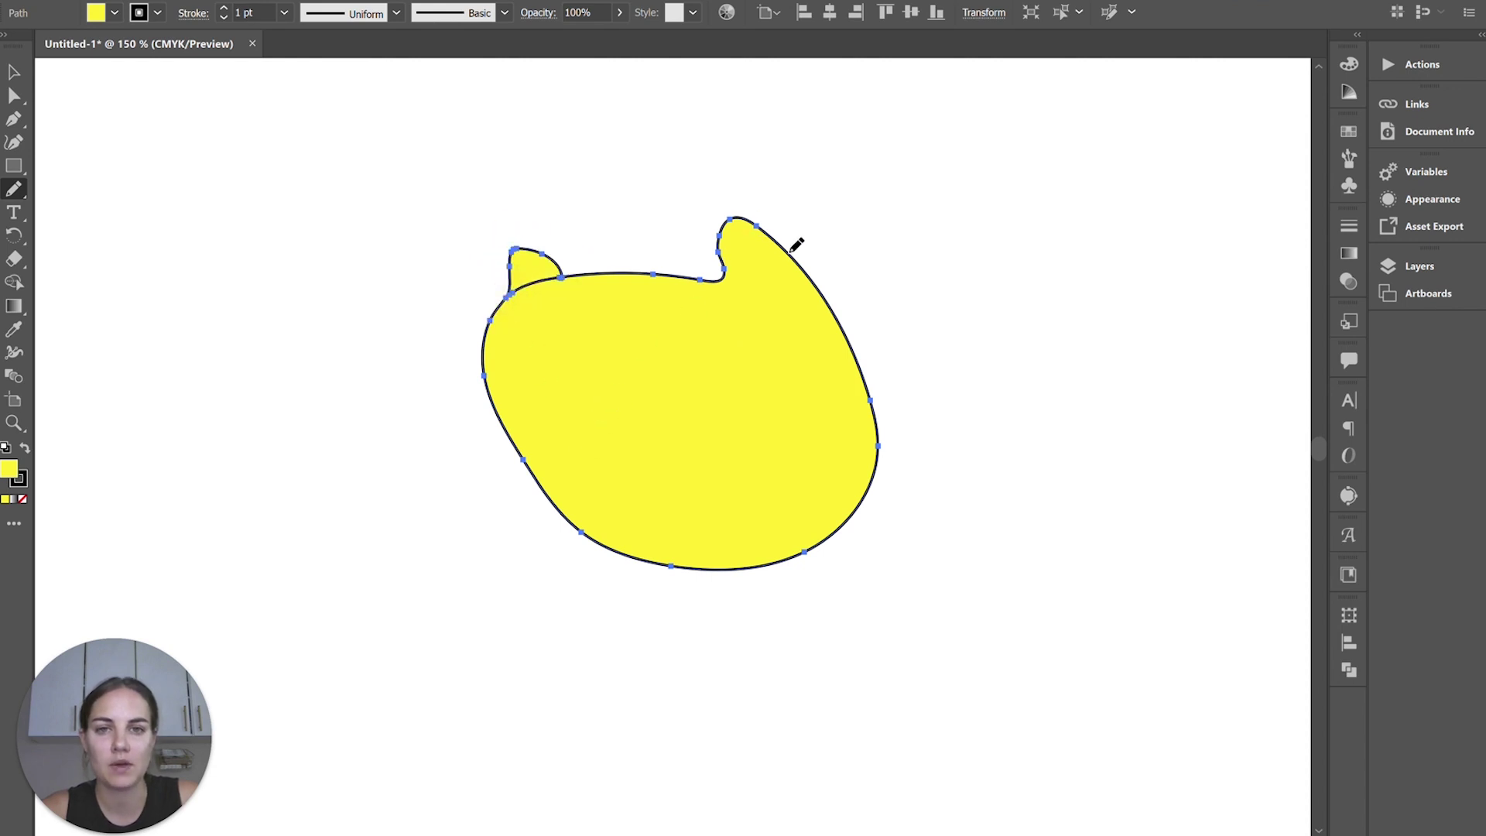
# - Try redrawing the outline near the right ear, undoing both failed attempts
pyautogui.moveTo(793, 249); pyautogui.dragTo(725, 272)
pyautogui.hotkey('ctrl', 'z')
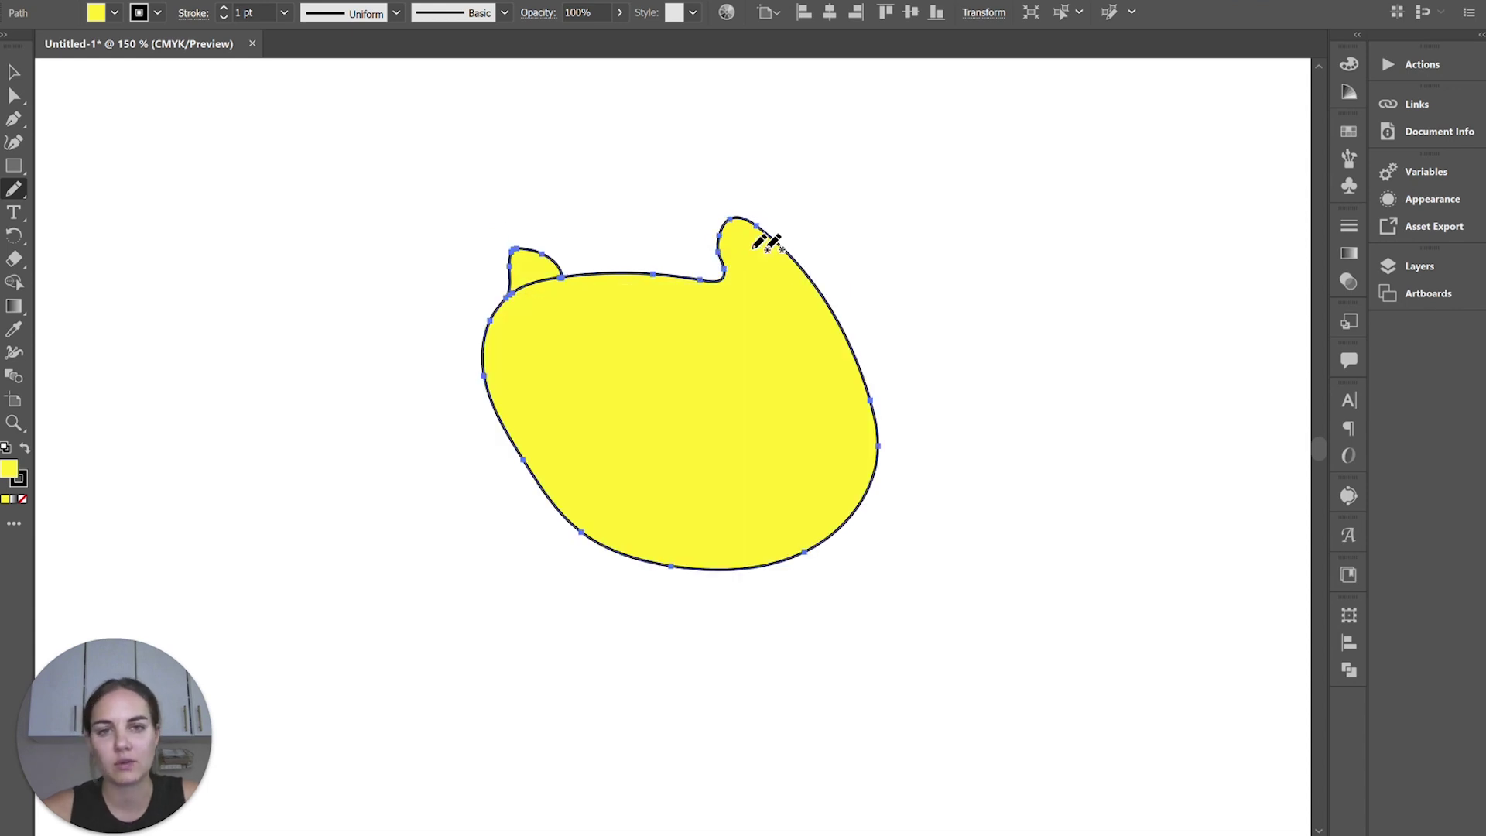
pyautogui.moveTo(727, 267); pyautogui.dragTo(782, 250)
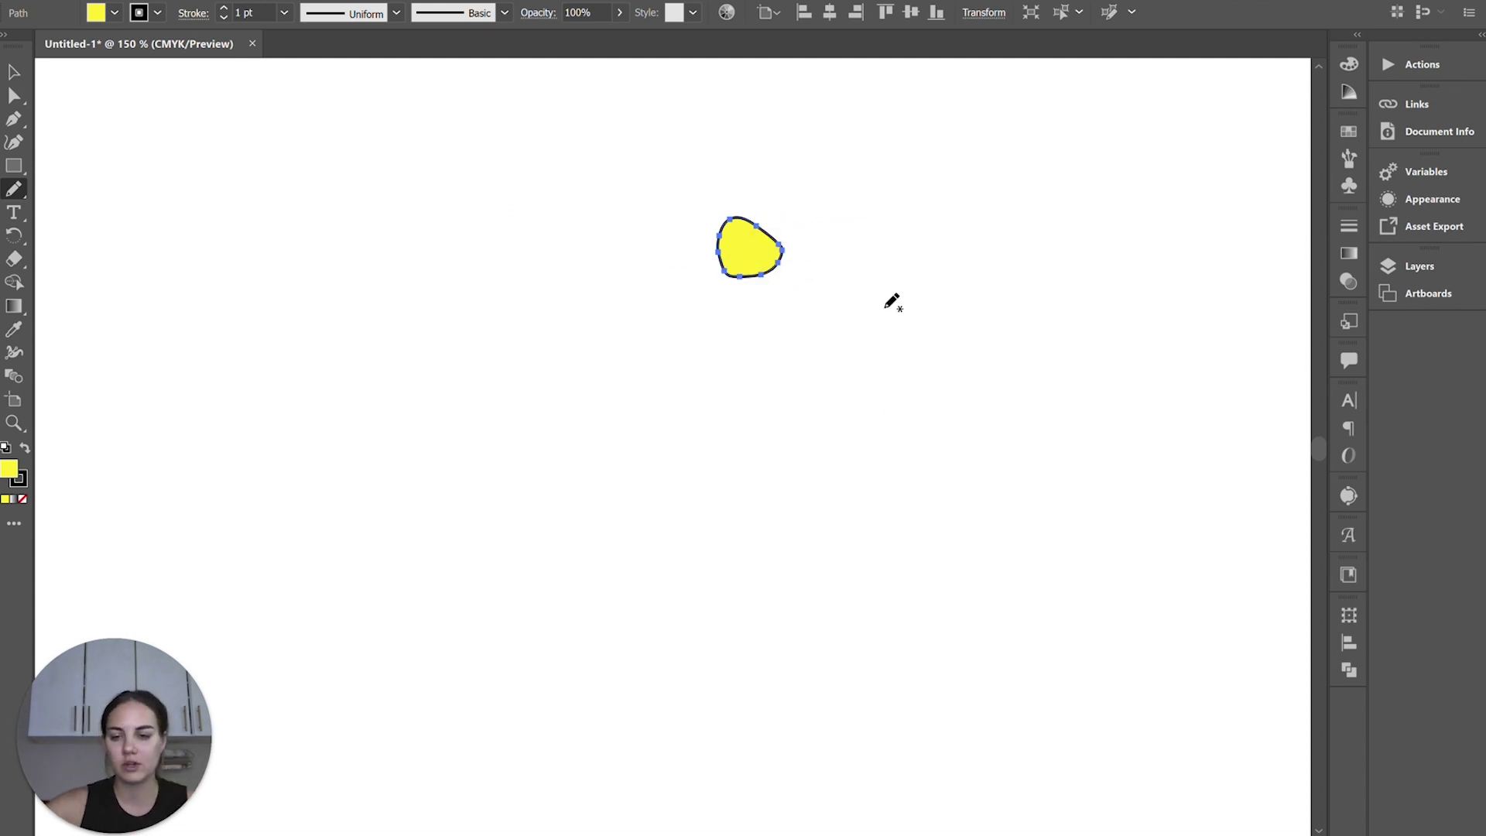
pyautogui.hotkey('ctrl', 'z')
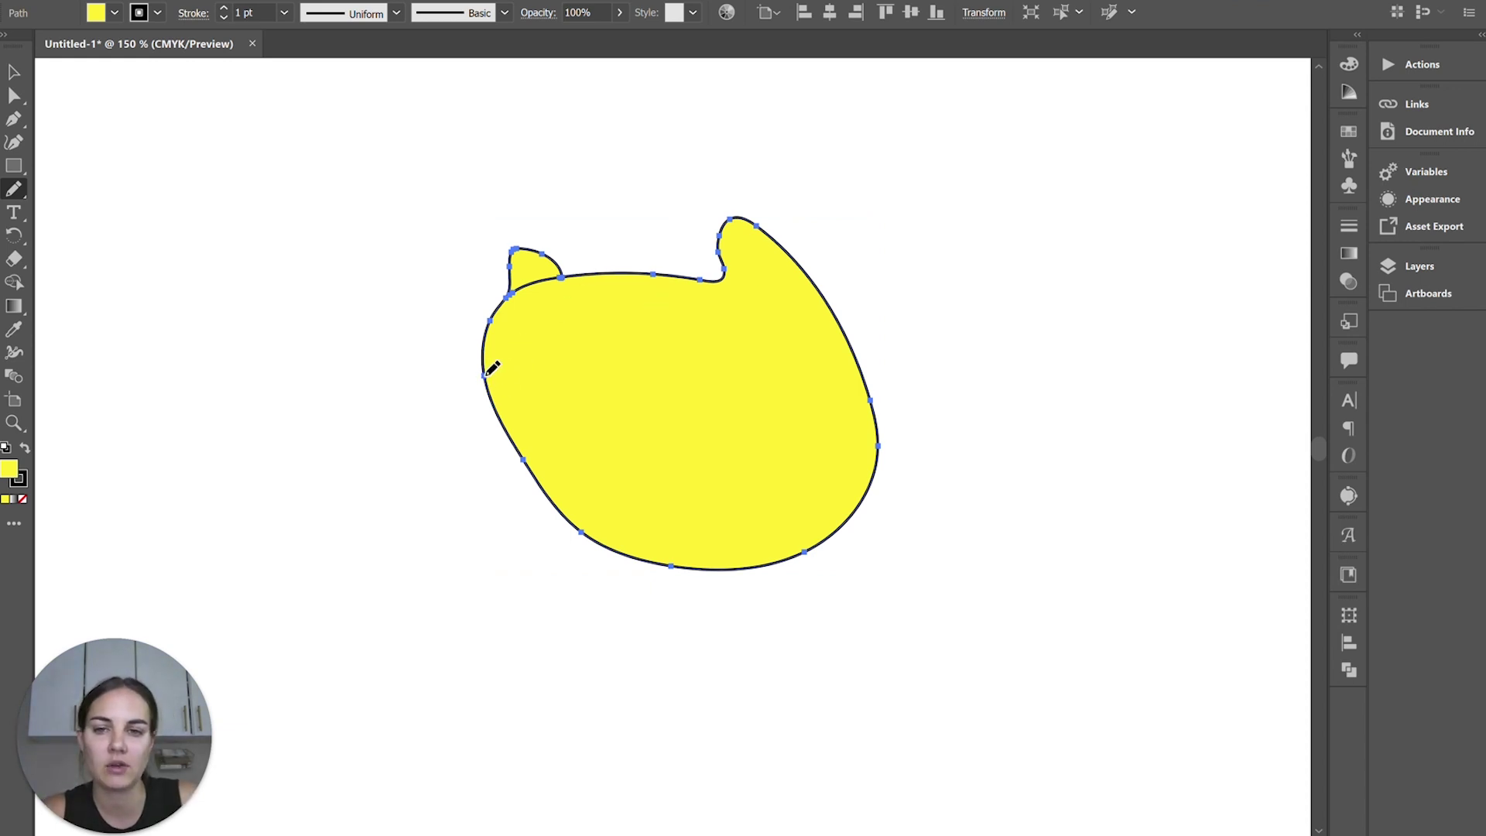
# - Add a bulge at lower left, reshape the right side, then remove the shape
pyautogui.moveTo(496, 376)
pyautogui.mouseDown()
pyautogui.moveTo(454, 425)
pyautogui.moveTo(461, 500)
pyautogui.moveTo(581, 525)
pyautogui.mouseUp()
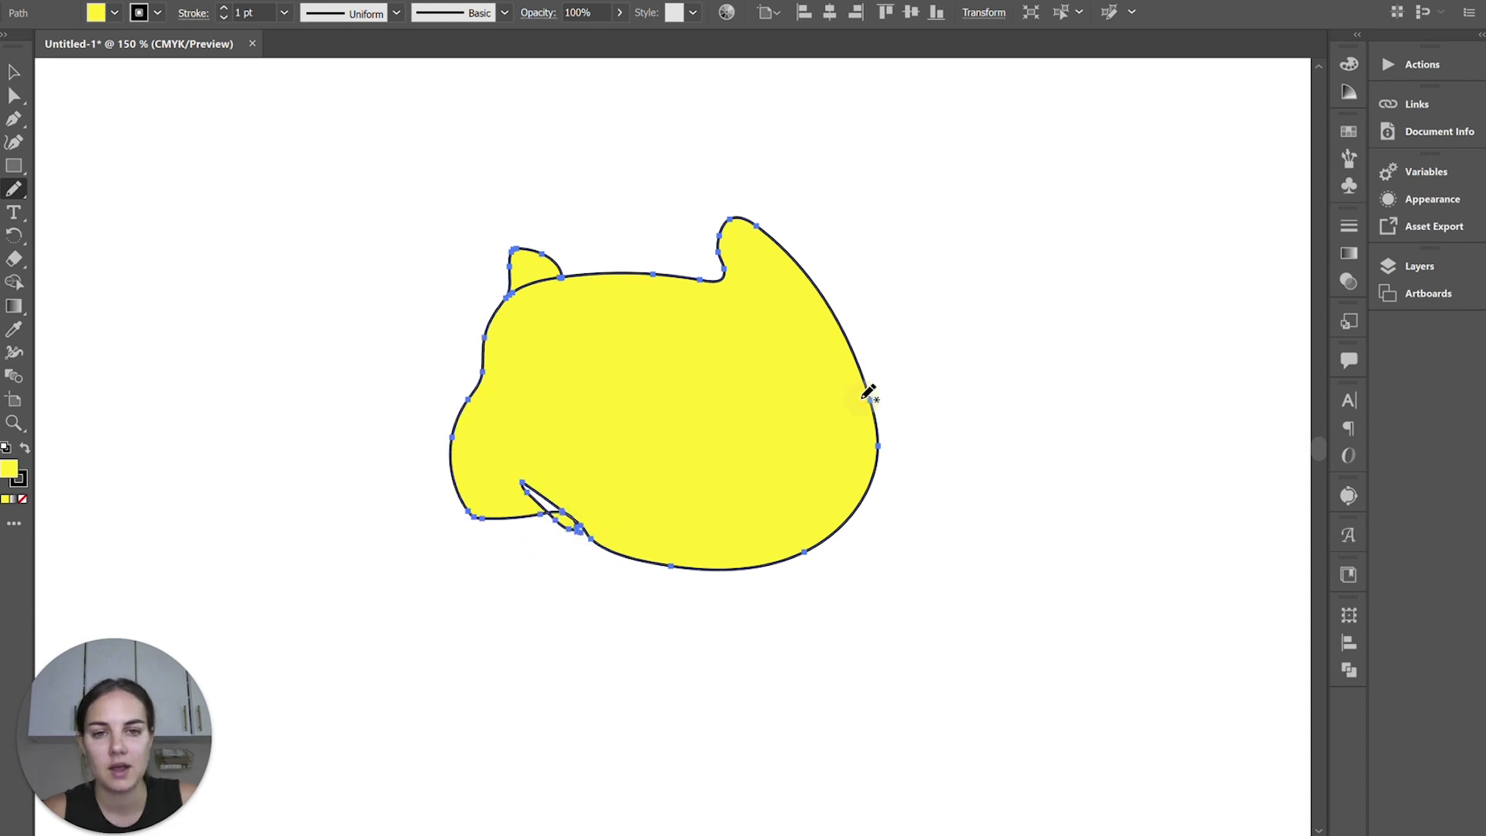
pyautogui.moveTo(869, 397)
pyautogui.mouseDown()
pyautogui.moveTo(810, 302)
pyautogui.moveTo(800, 247)
pyautogui.mouseUp()
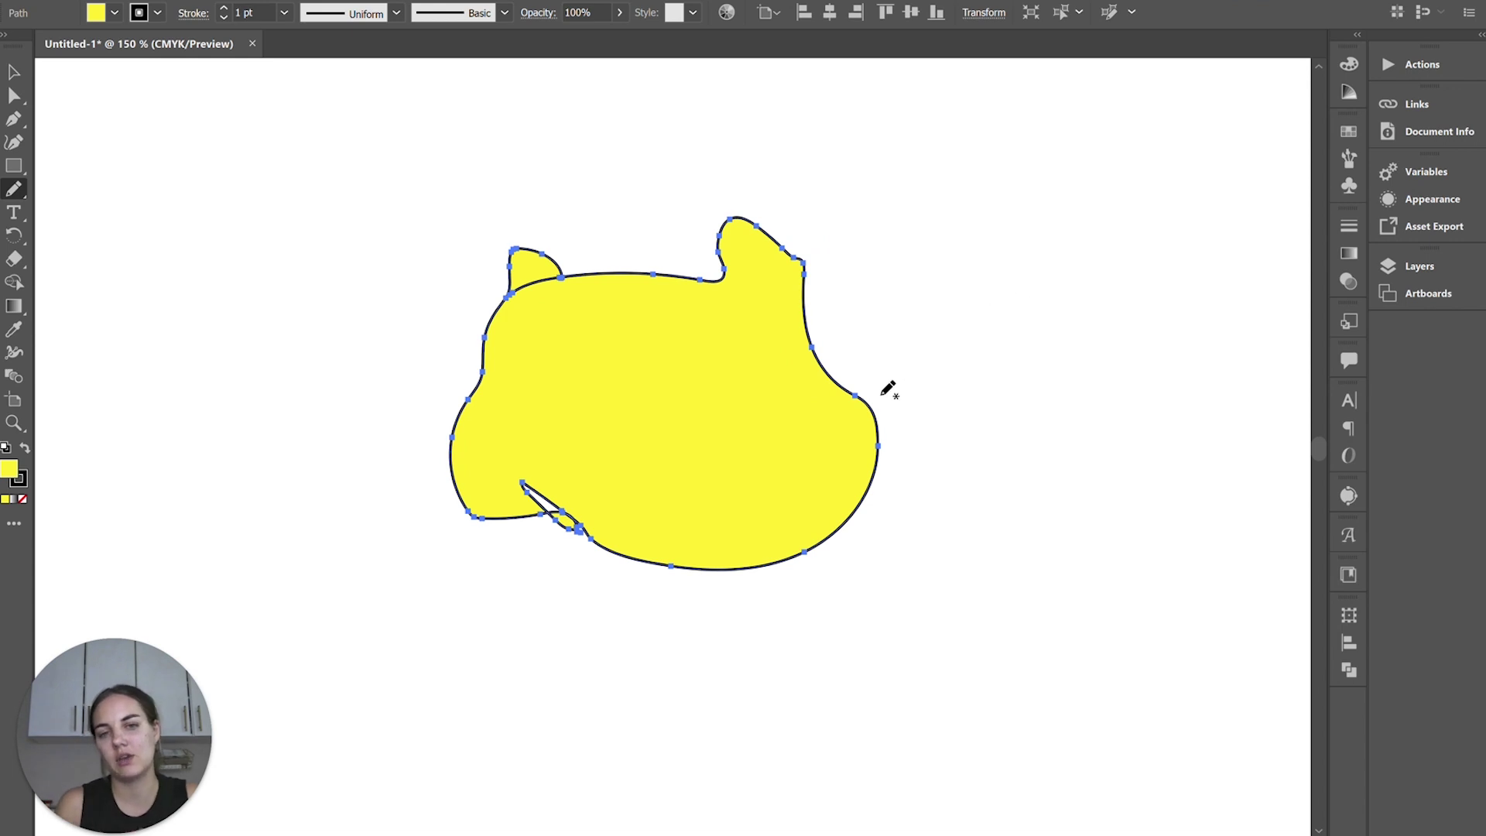
pyautogui.press('v')
pyautogui.click(294, 281)
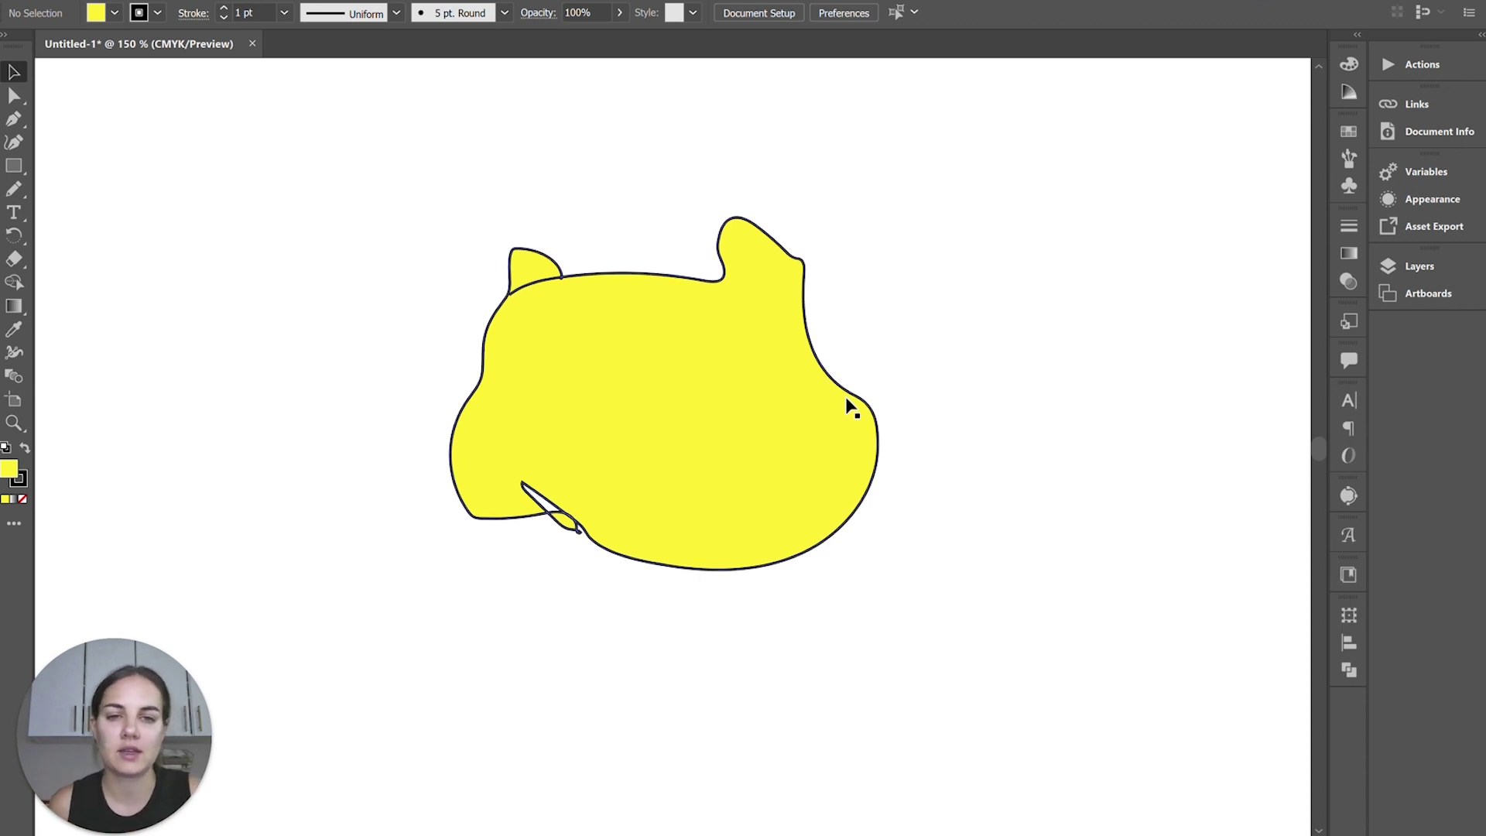
pyautogui.hotkey('ctrl', 'z')
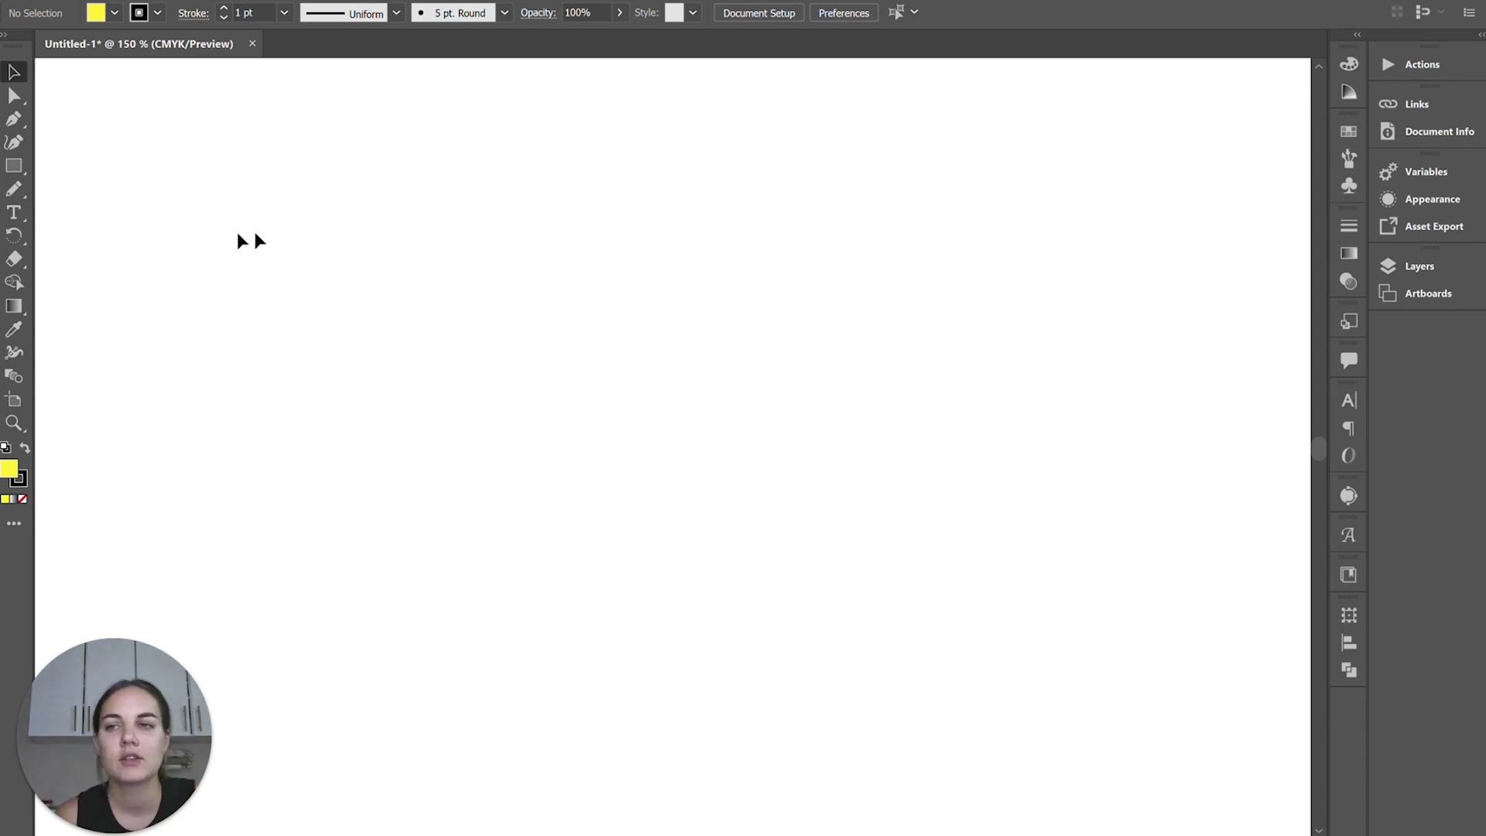
# - Pencil an egg-like closed outline on the left side of the artboard
pyautogui.click(15, 189)
pyautogui.moveTo(408, 239)
pyautogui.mouseDown()
pyautogui.moveTo(430, 450)
pyautogui.moveTo(402, 236)
pyautogui.moveTo(384, 257)
pyautogui.mouseUp()
pyautogui.click(14, 72)
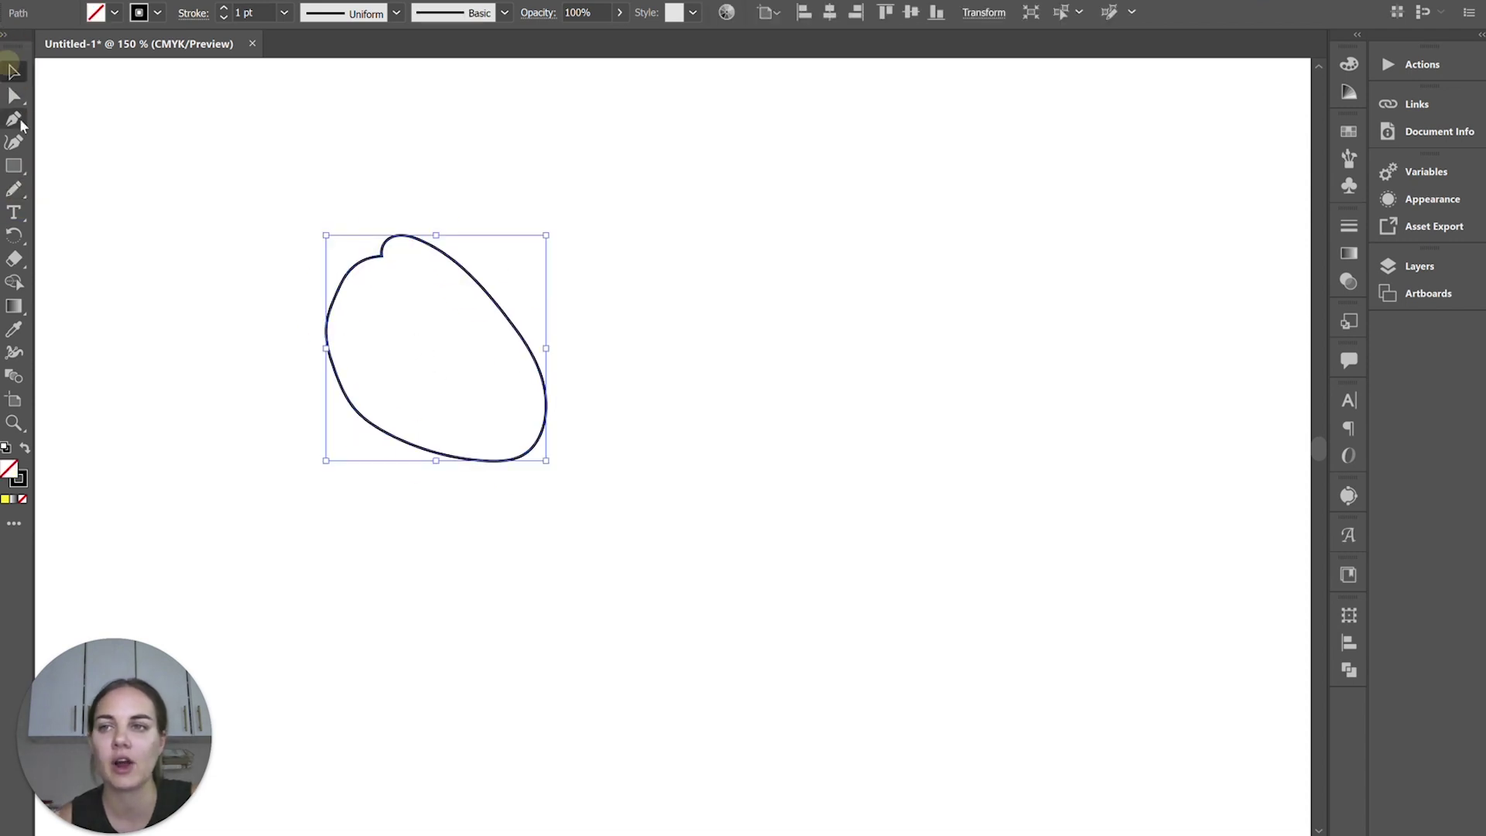
# - With the Pen, draw a closed boot-shaped outline of straight and curved edges at upper right
pyautogui.click(14, 119)
pyautogui.click(832, 200)
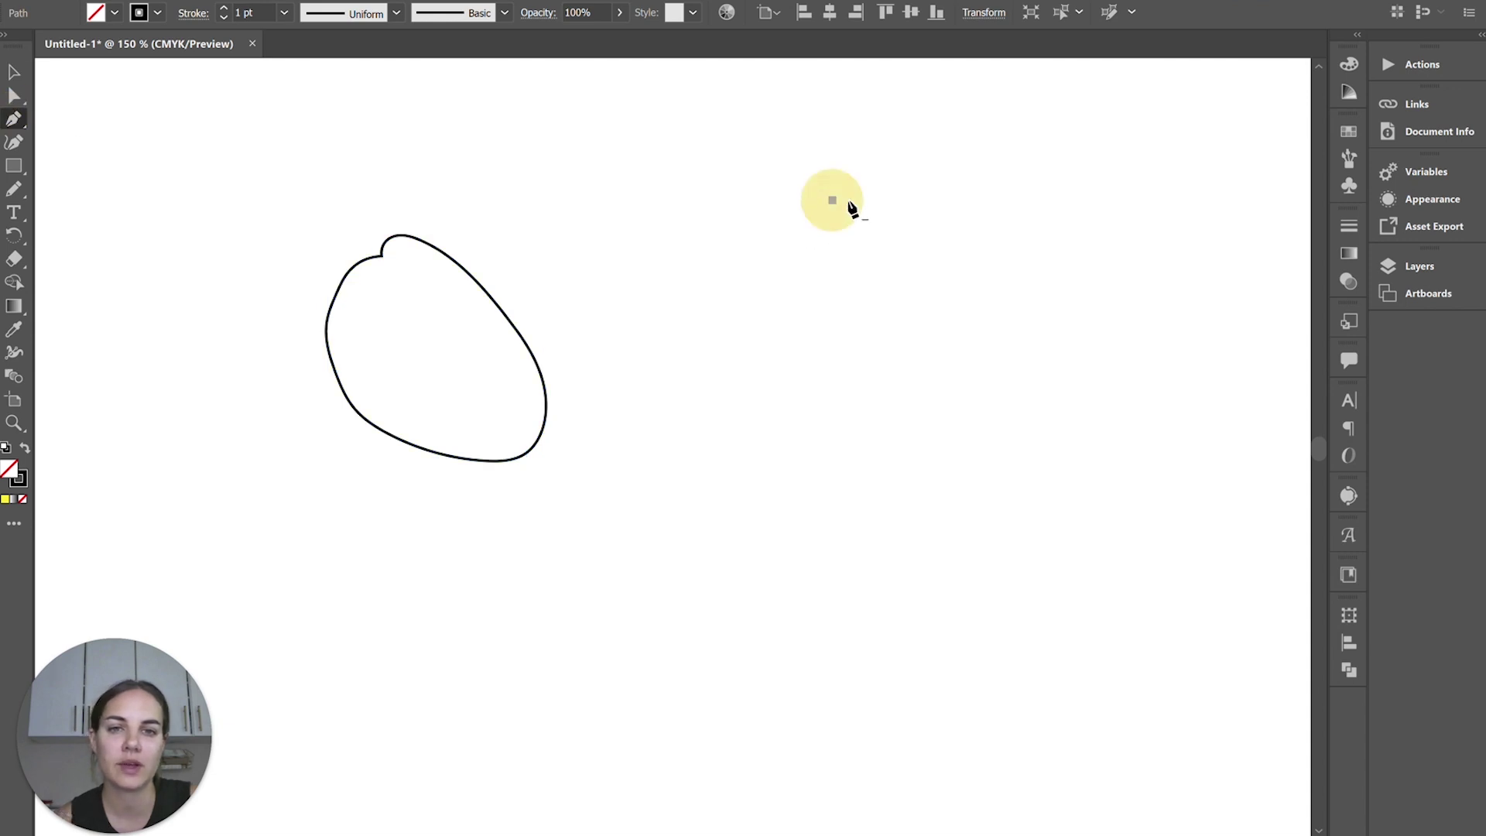
pyautogui.click(957, 200)
pyautogui.click(971, 263)
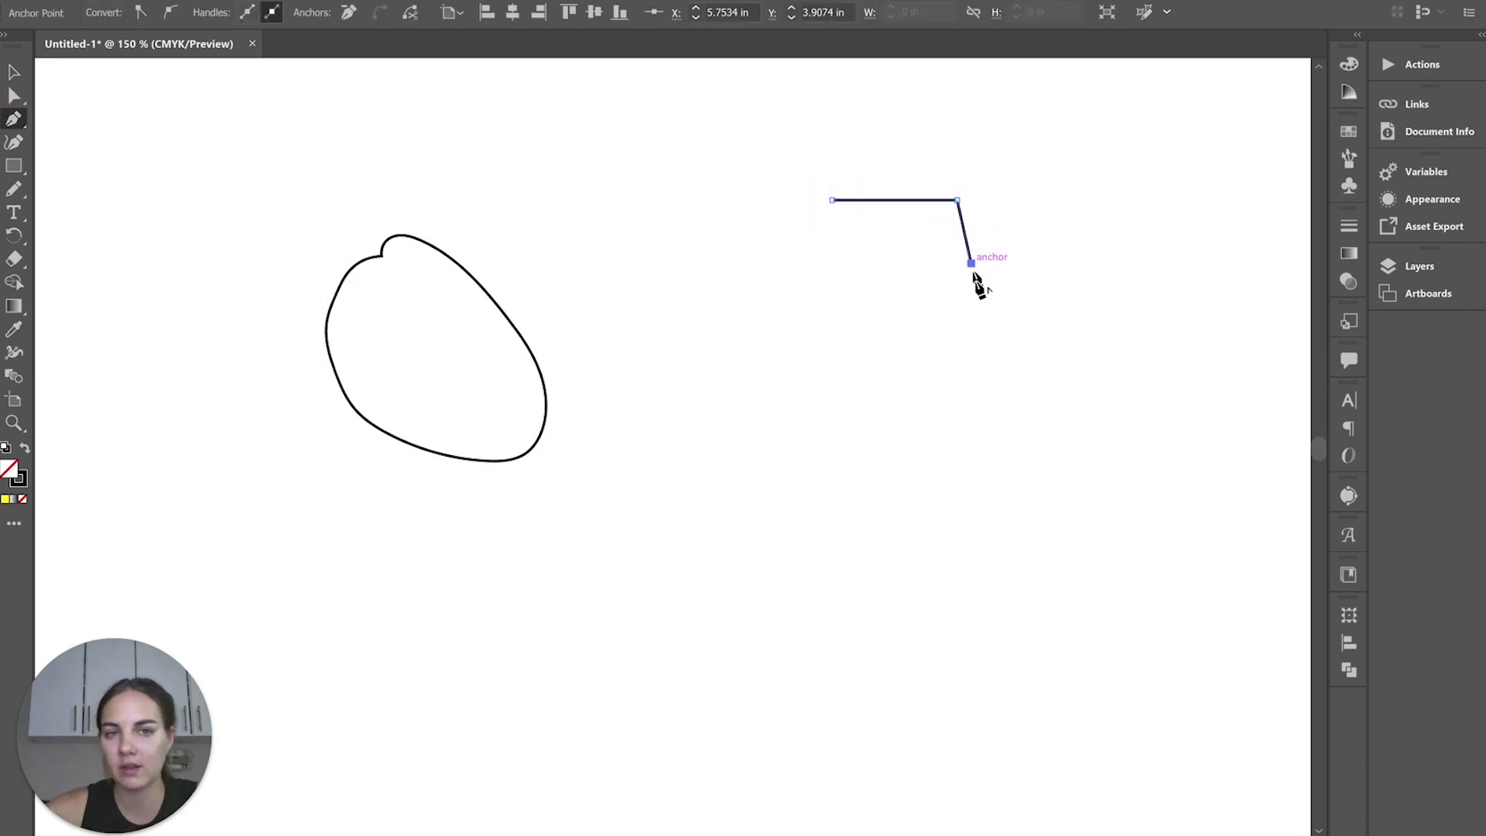
pyautogui.moveTo(977, 294); pyautogui.dragTo(845, 323)
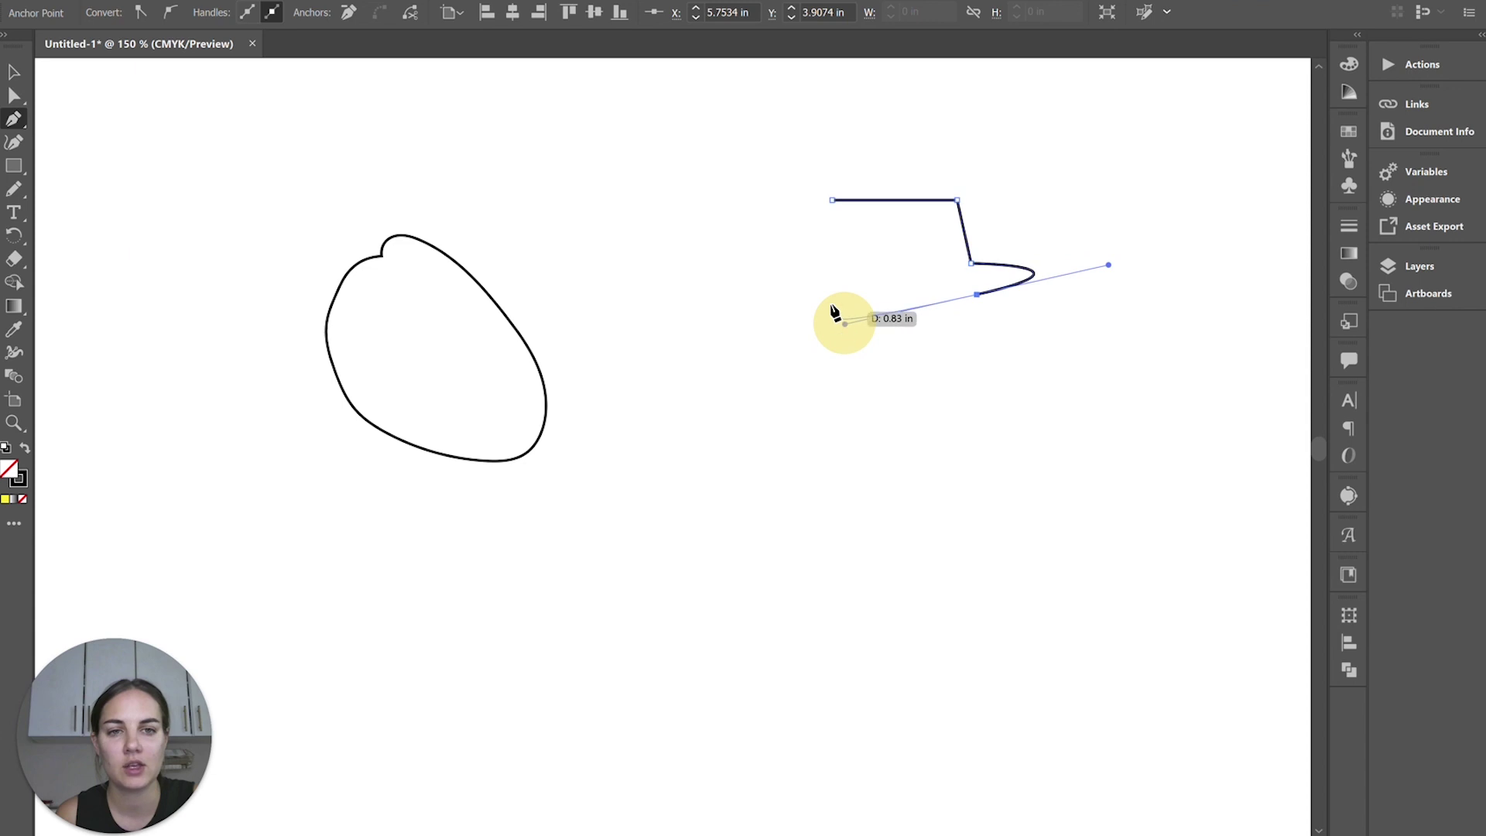
pyautogui.moveTo(796, 262)
pyautogui.mouseDown()
pyautogui.moveTo(807, 217)
pyautogui.moveTo(787, 213)
pyautogui.mouseUp()
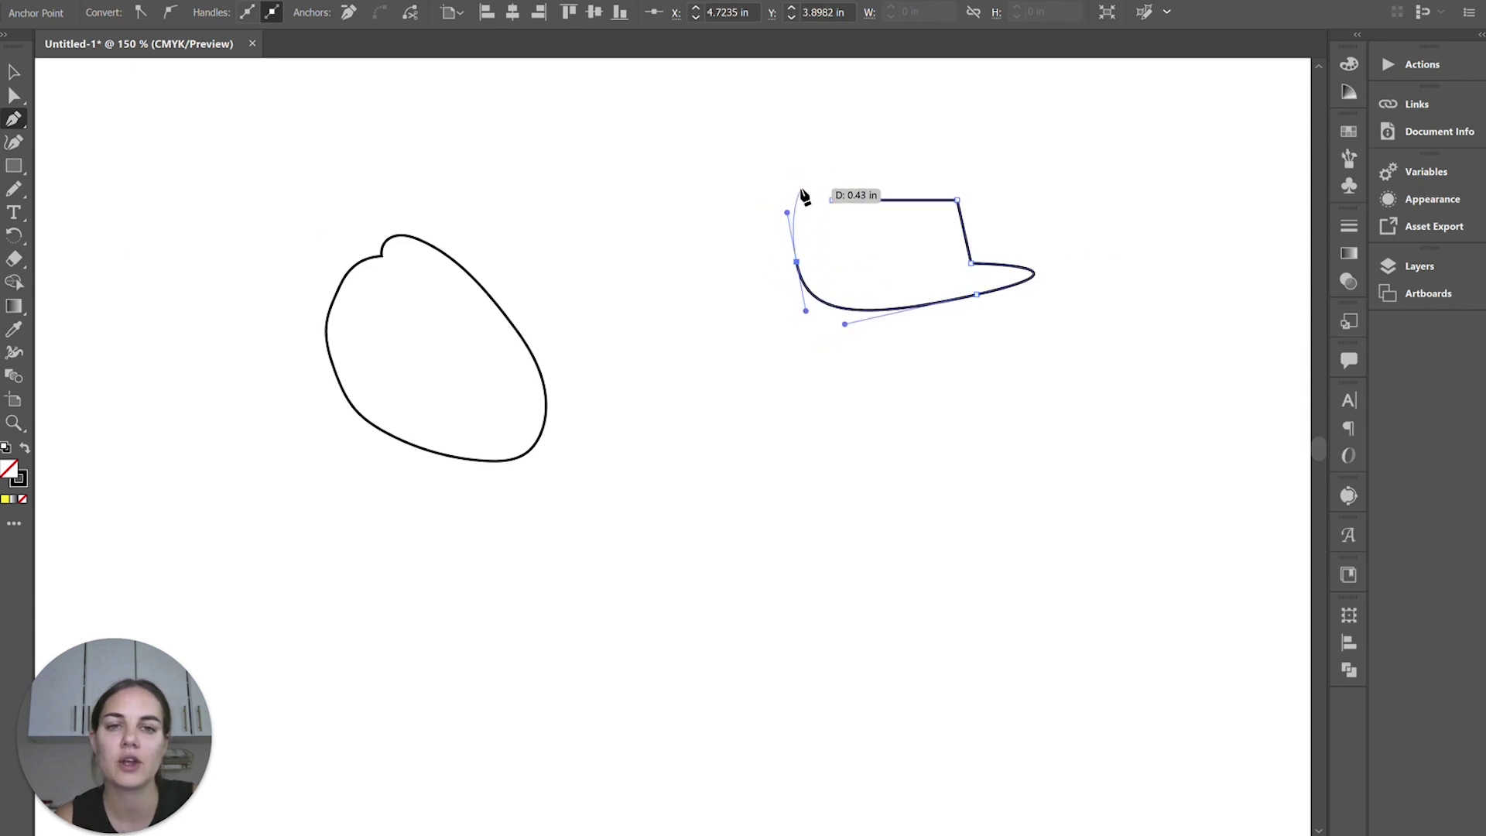
pyautogui.click(792, 145)
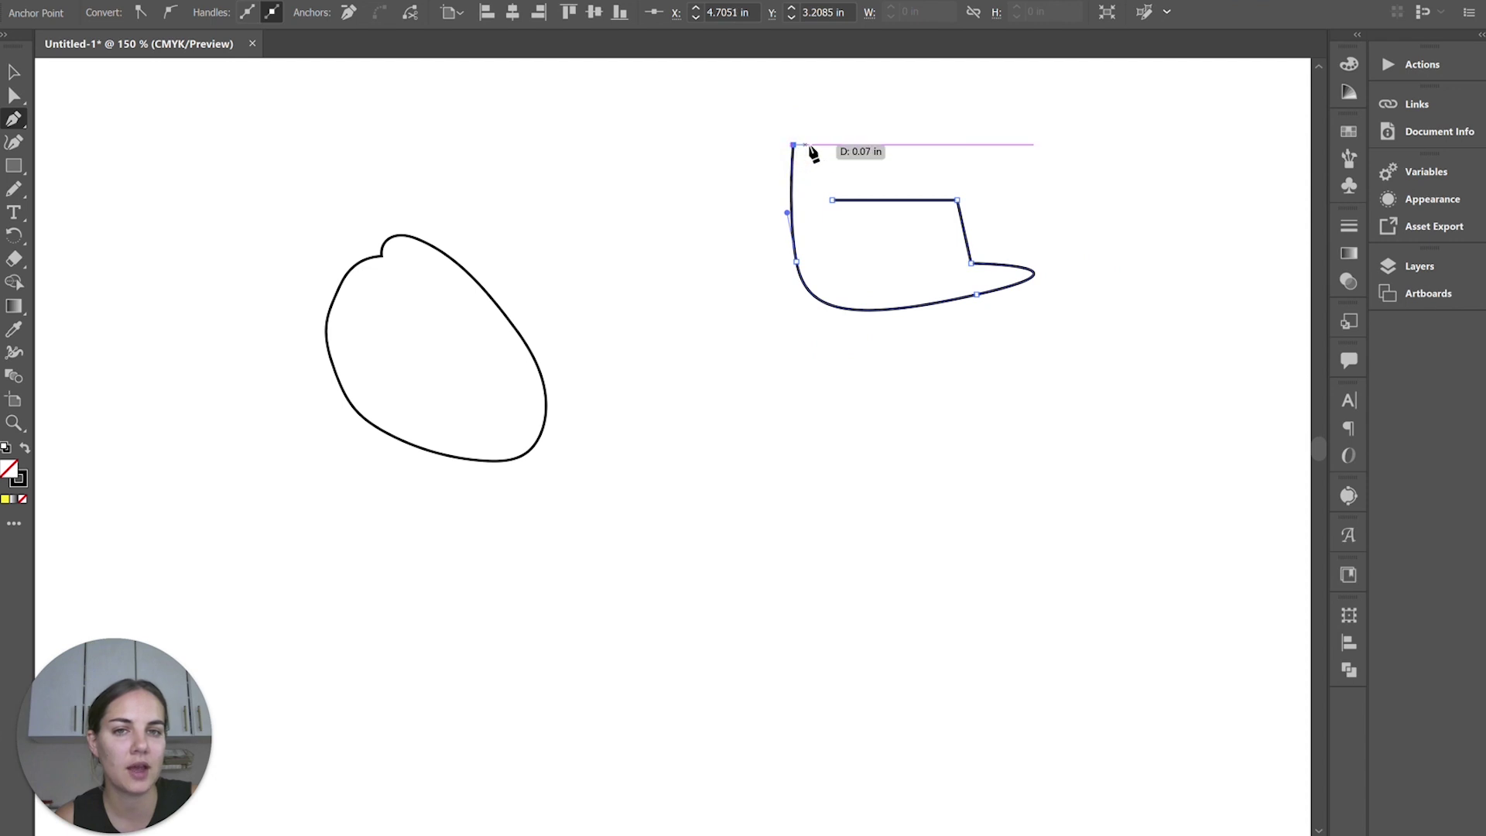
pyautogui.moveTo(841, 149); pyautogui.dragTo(832, 185)
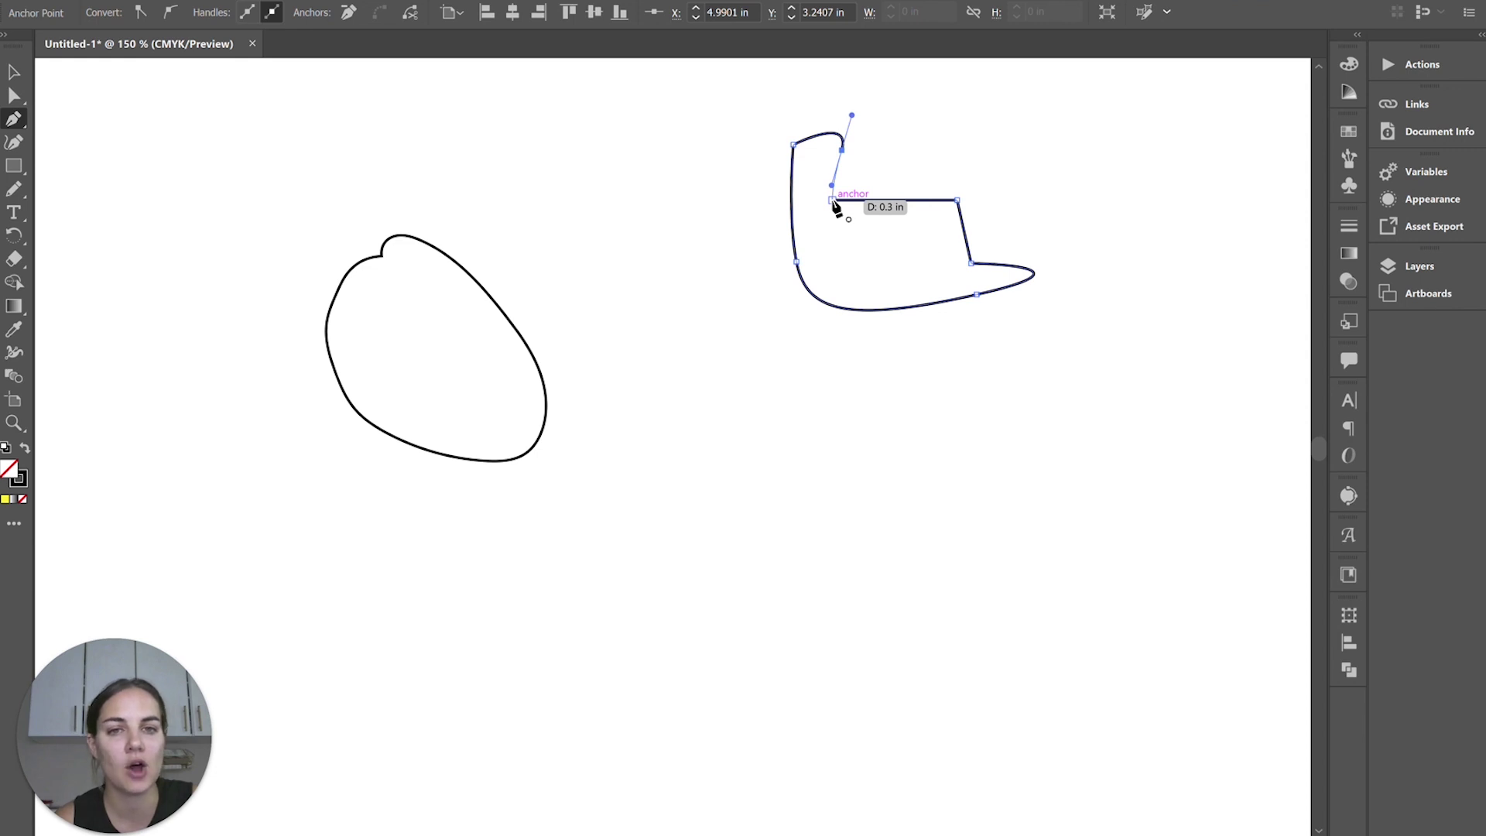
pyautogui.click(833, 201)
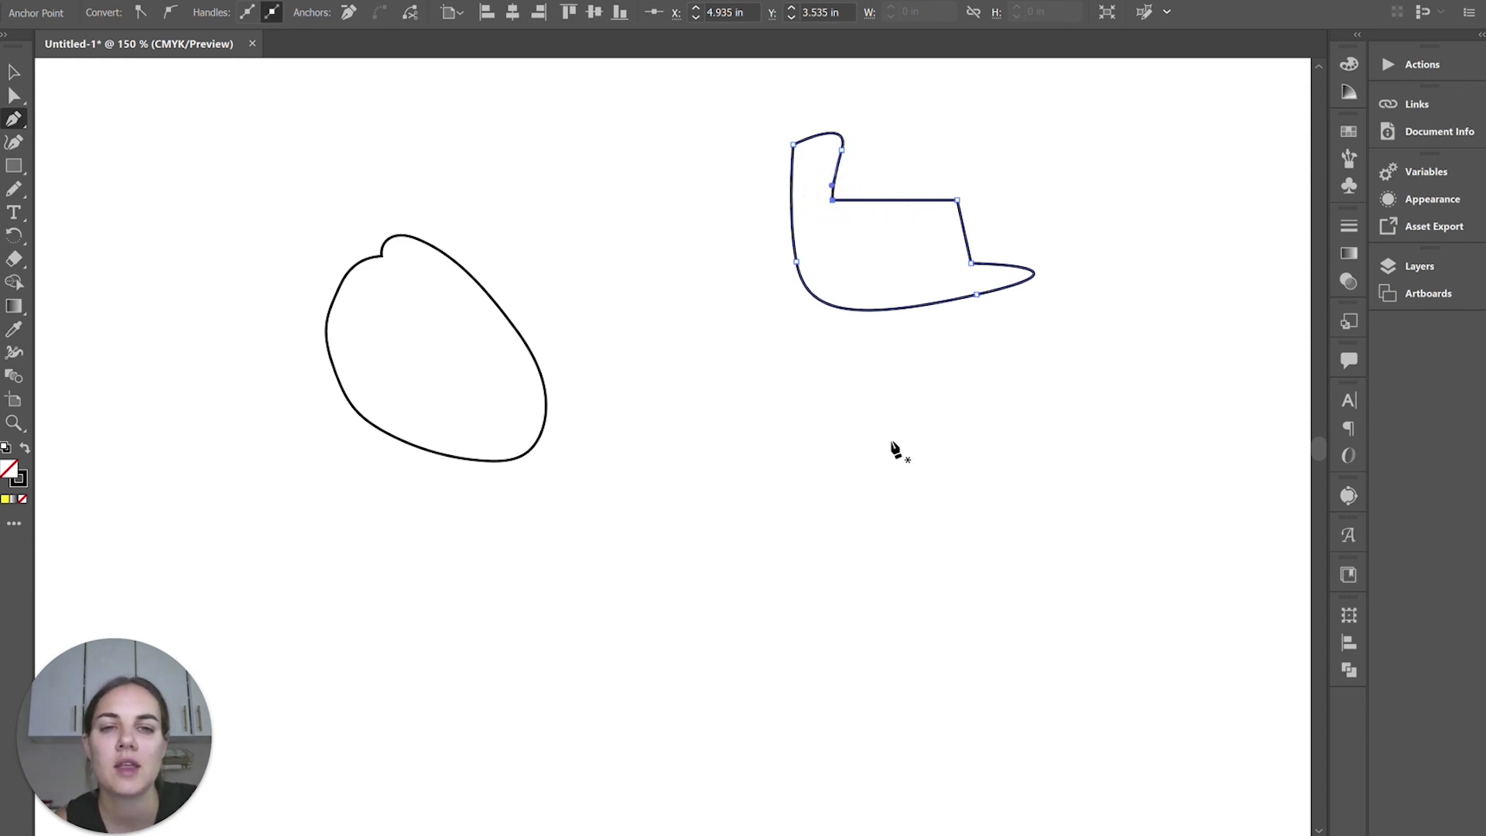
pyautogui.click(14, 142)
pyautogui.click(758, 498)
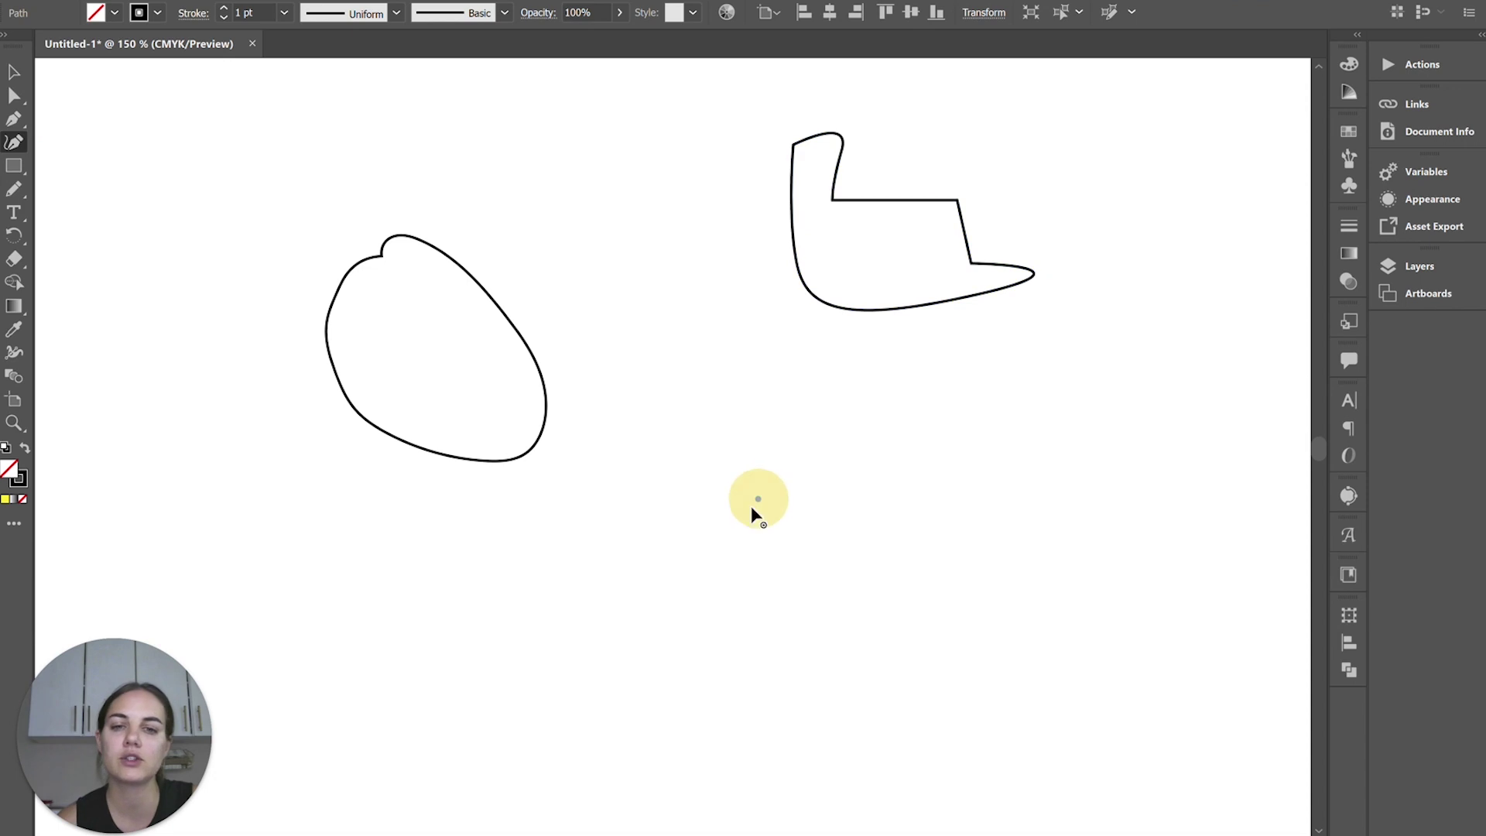
# - Finish the Curvature oval below the other shapes by closing its four points
pyautogui.click(732, 613)
pyautogui.click(862, 643)
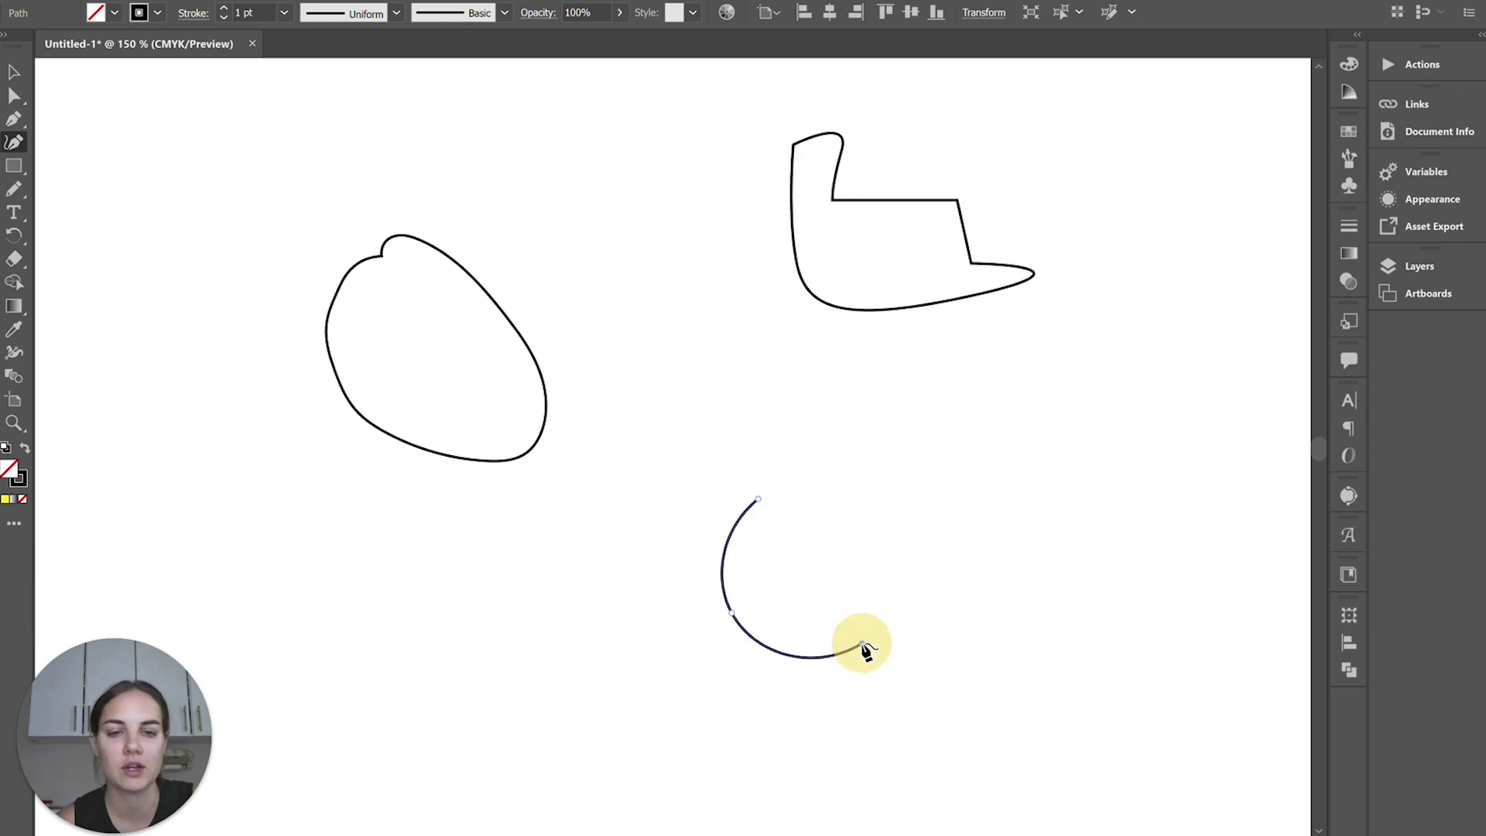
pyautogui.click(916, 514)
pyautogui.click(759, 500)
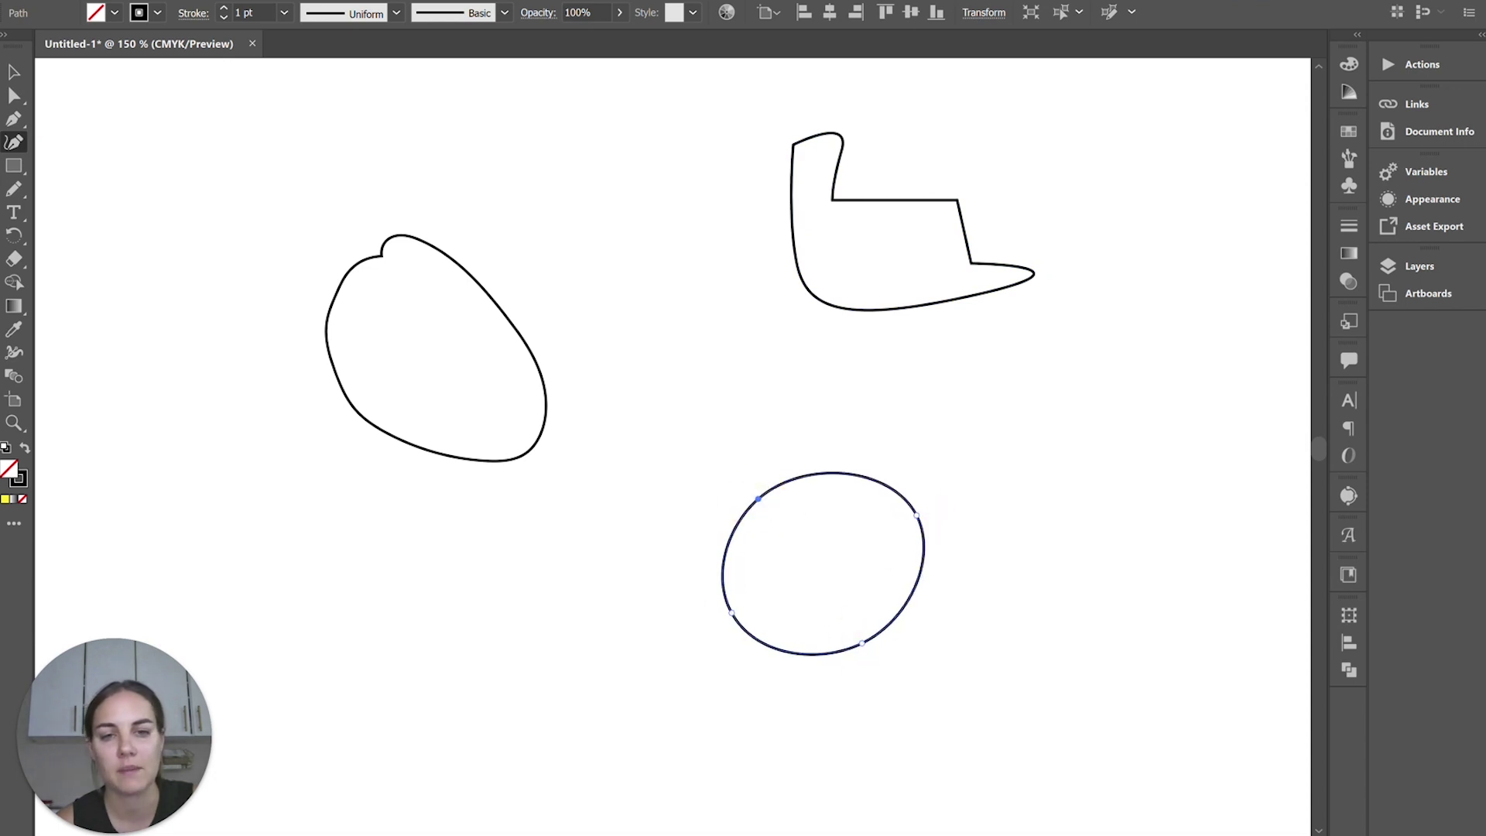
# - Marquee-select all three shapes and fill them with yellow
pyautogui.click(14, 71)
pyautogui.moveTo(375, 170); pyautogui.dragTo(925, 524)
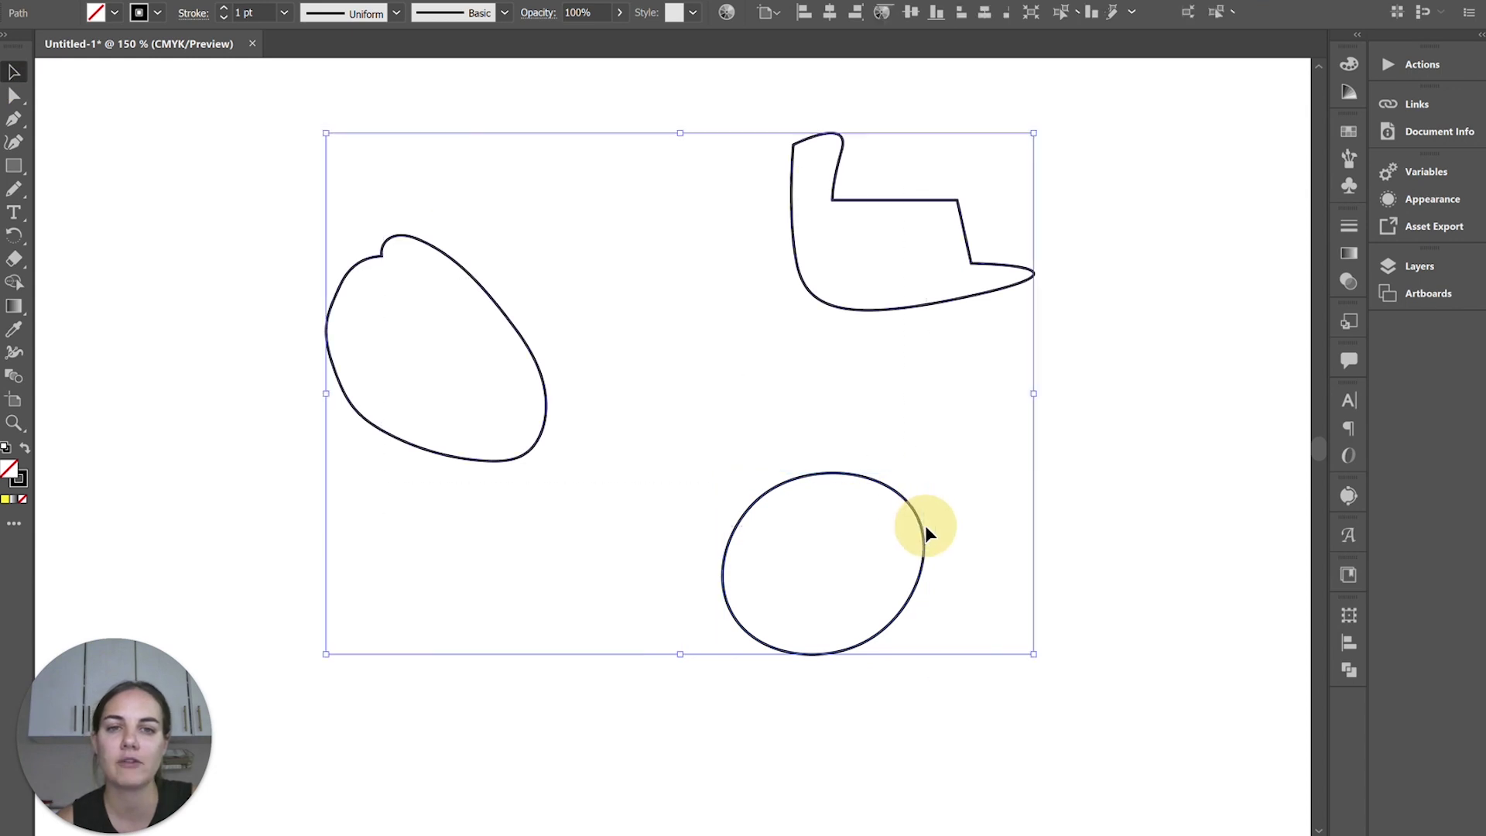
pyautogui.click(115, 12)
pyautogui.click(69, 54)
pyautogui.click(148, 314)
pyautogui.click(229, 354)
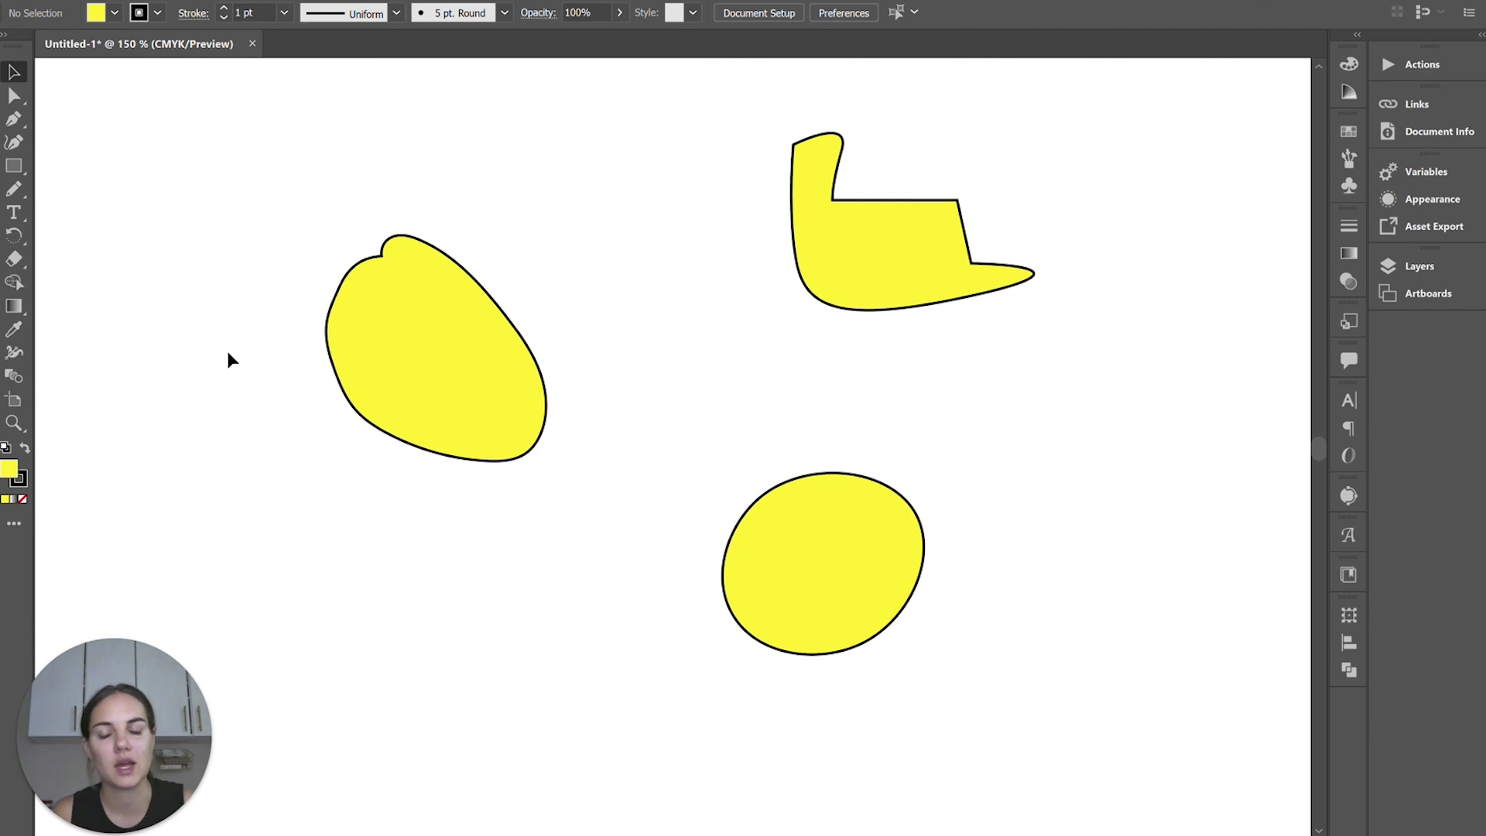
pyautogui.scroll(2, 704, 526)
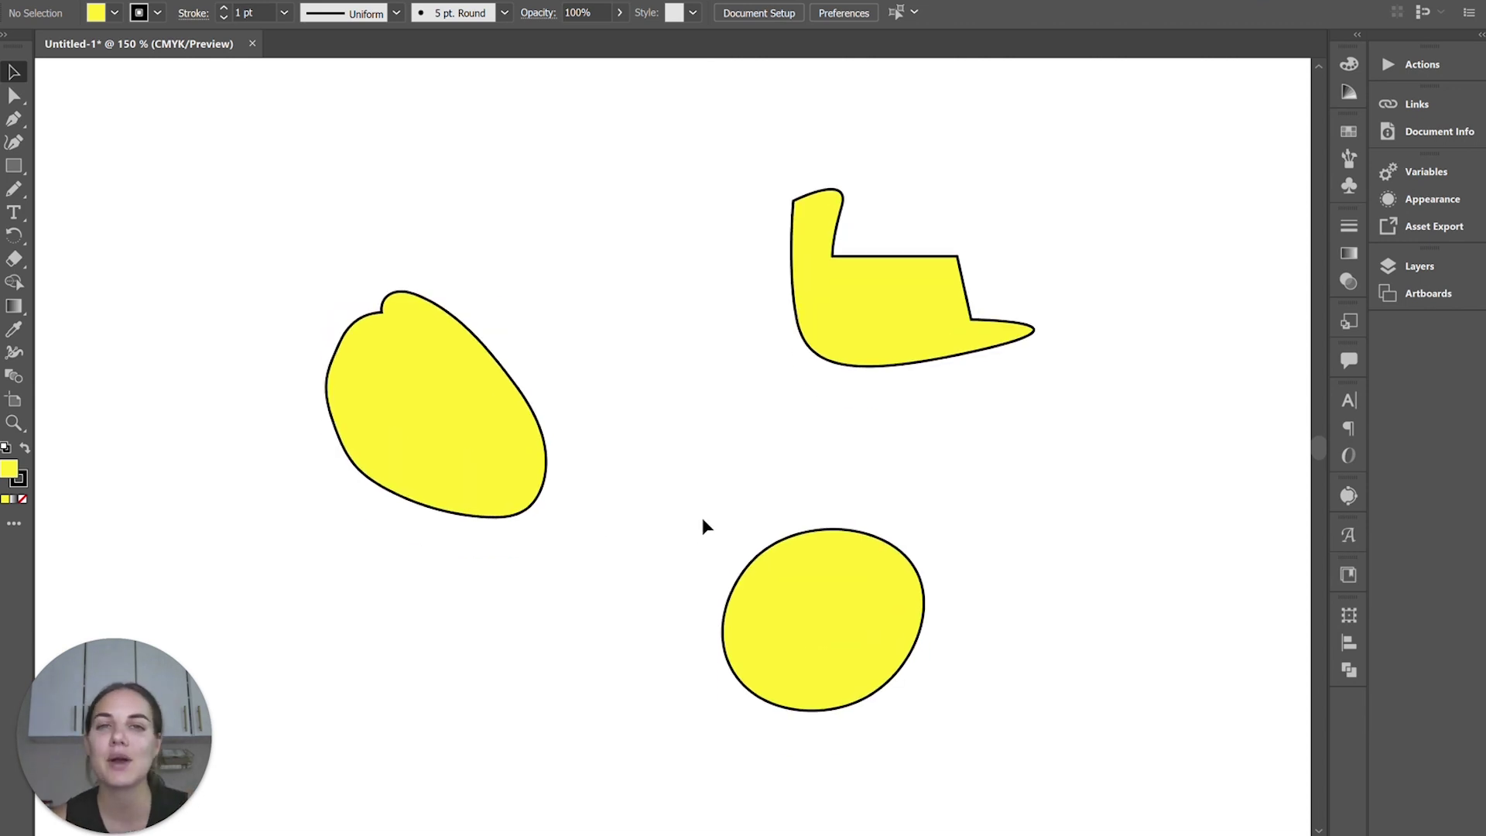